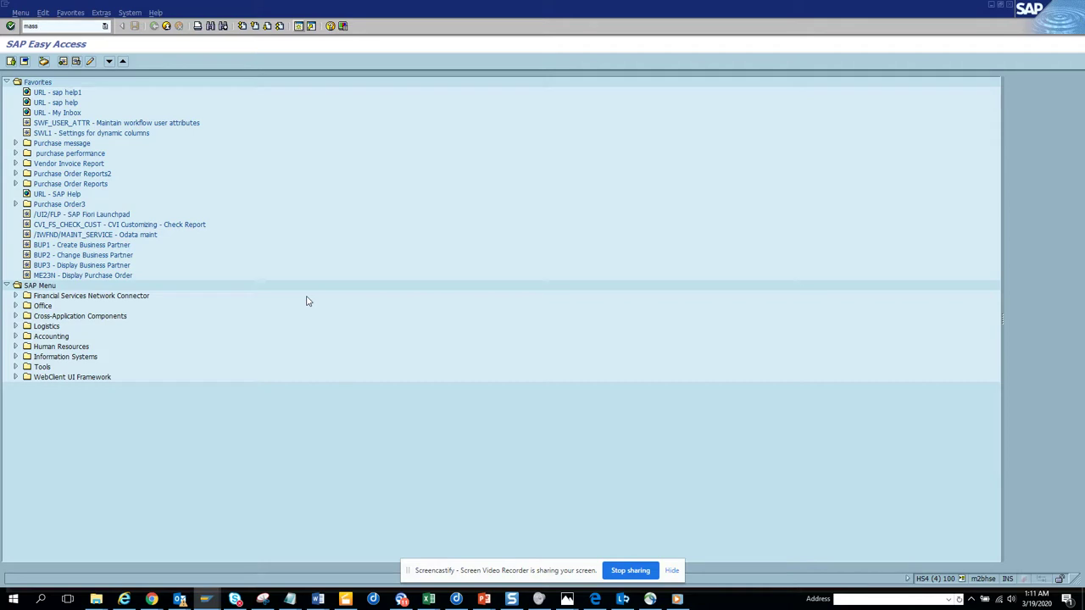
# Start transaction MASS for sales orders with object type BUS2032.
pyautogui.press('Return')
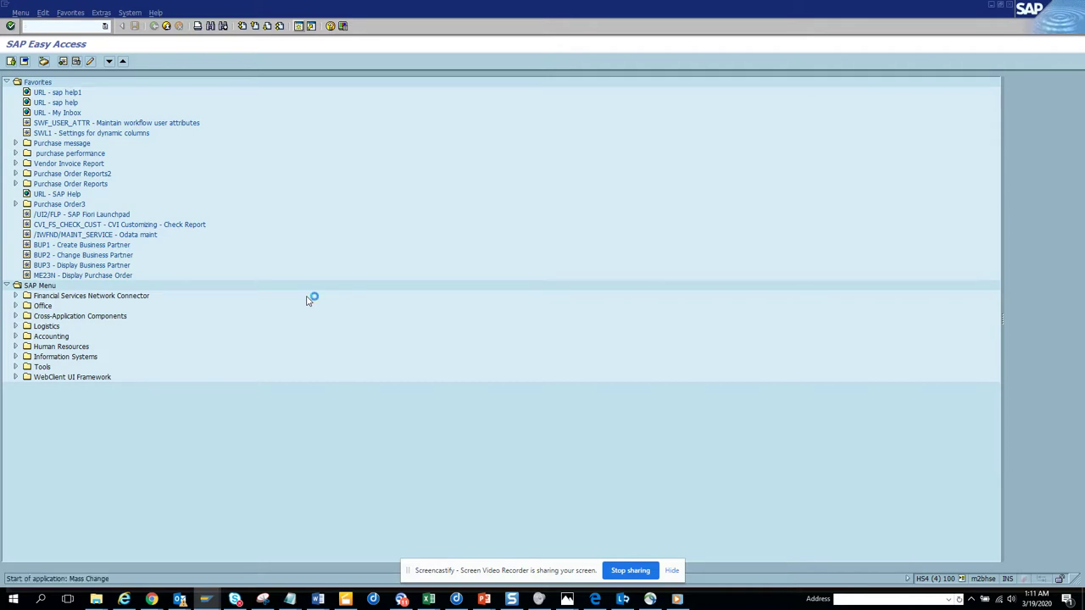
pyautogui.write('B')
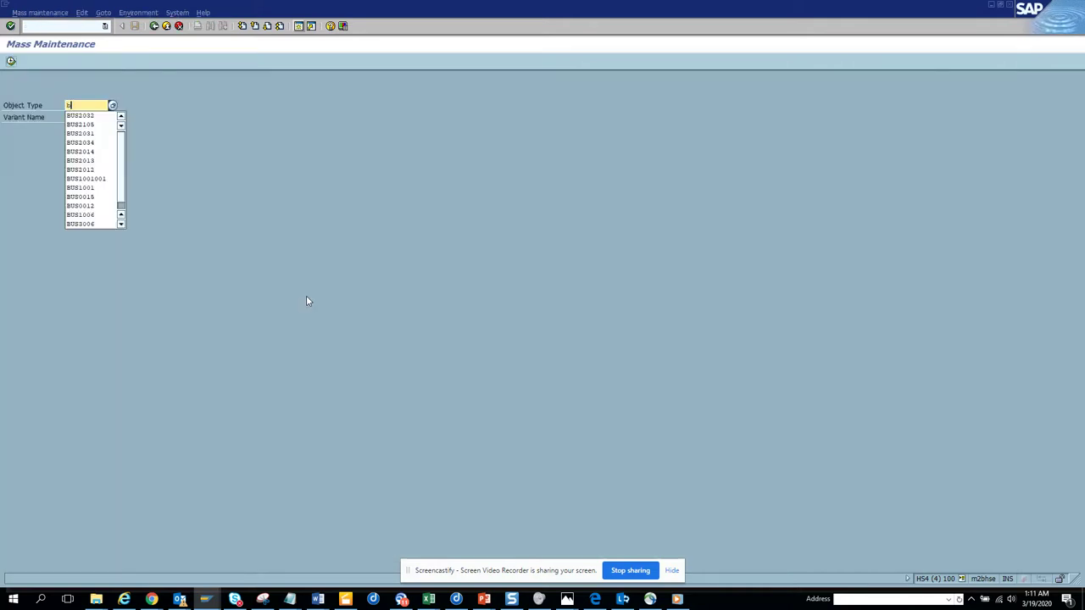
pyautogui.write('us2032')
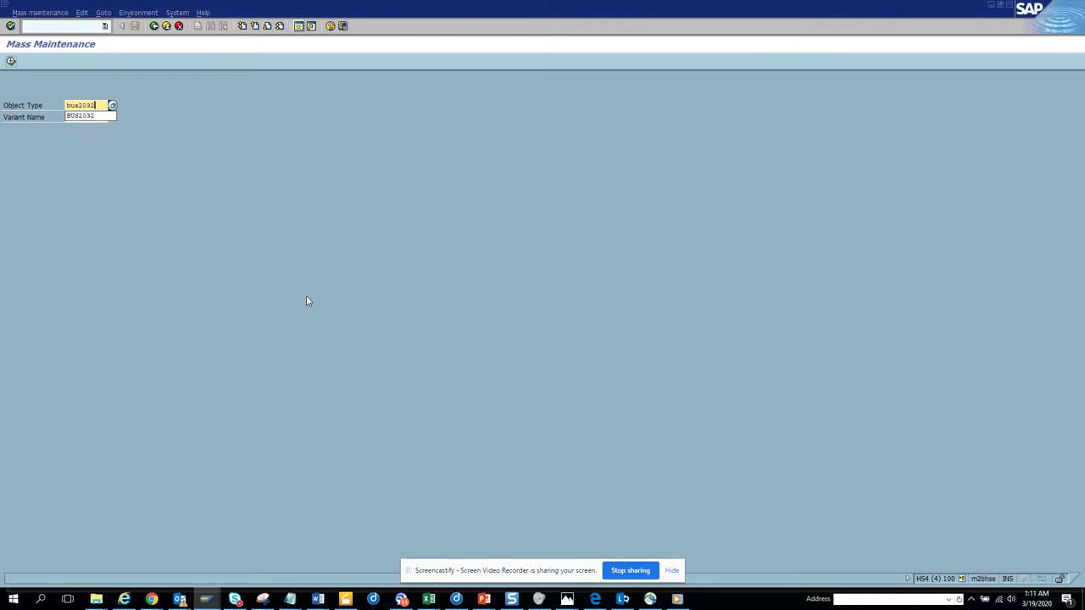
pyautogui.press('Return')
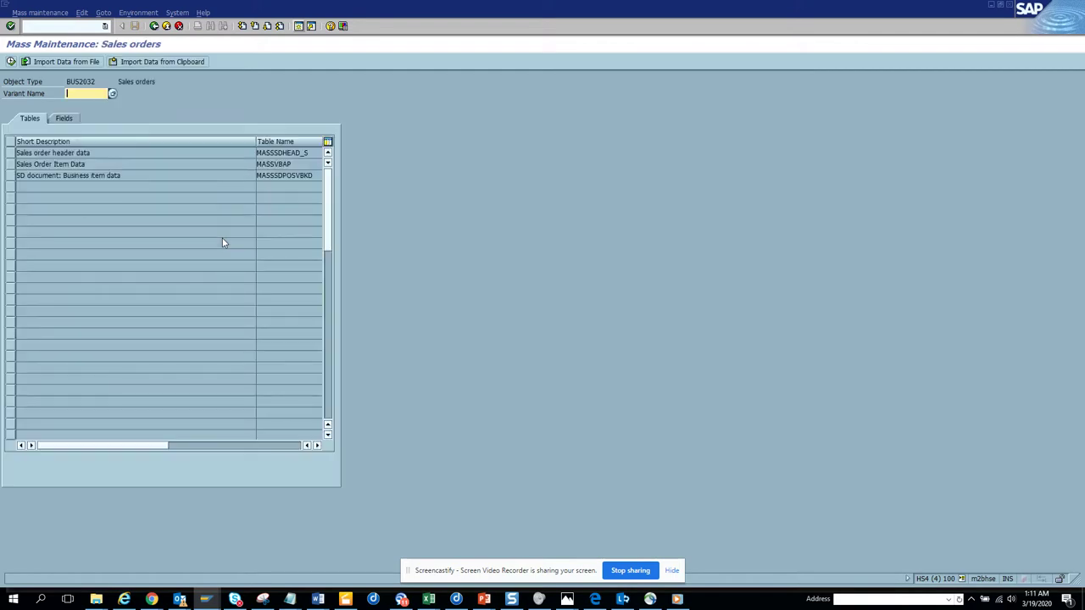
# In the changeable fields list, select Delivery Block and Billing Block for mass change.
pyautogui.click(66, 119)
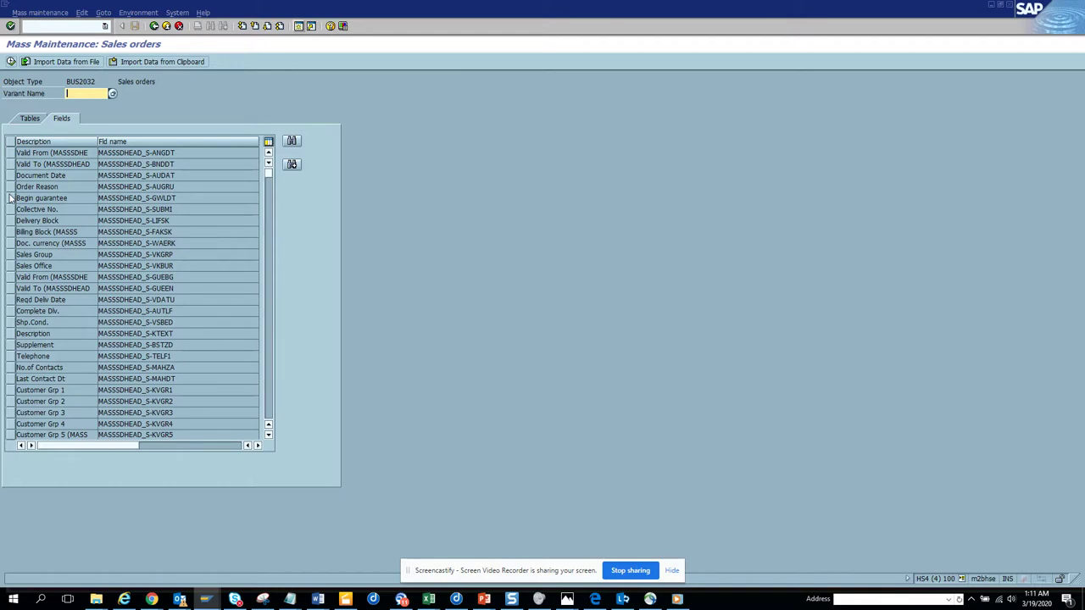
pyautogui.click(10, 221)
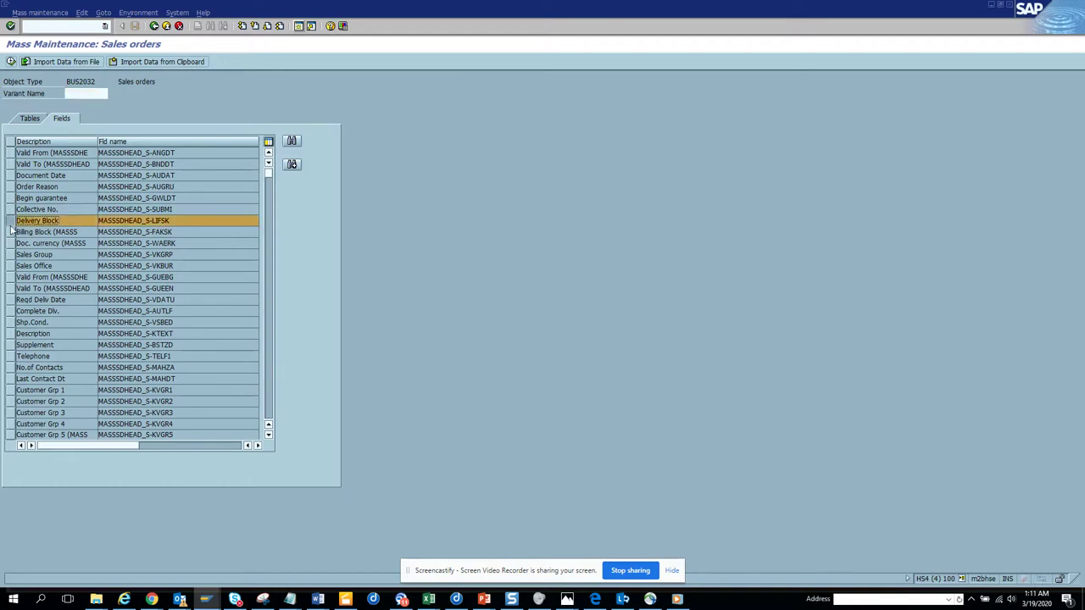
pyautogui.click(11, 232)
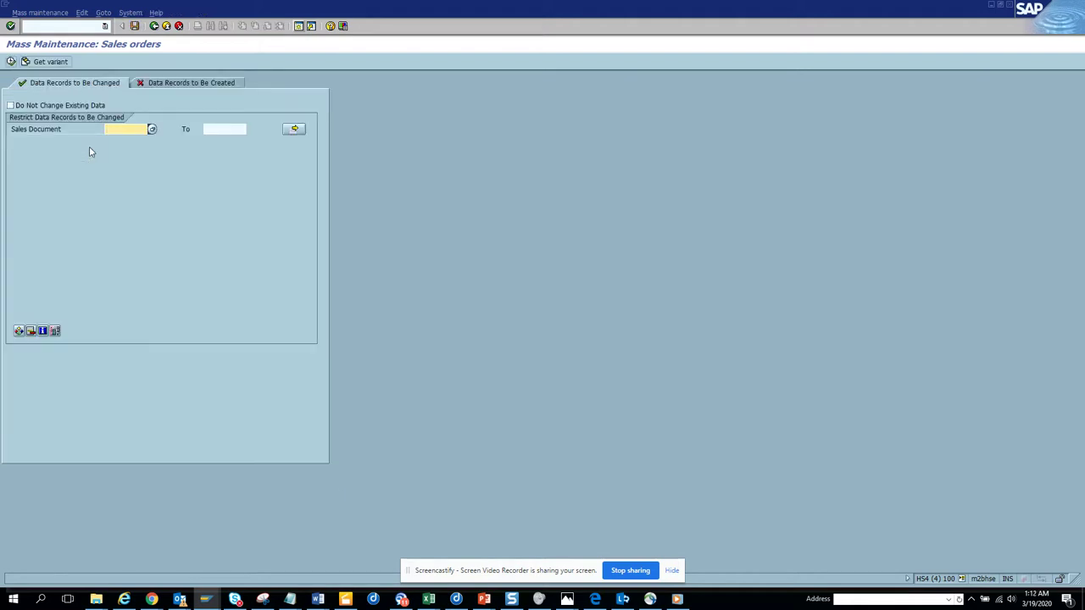
# Paste the 31 sales document numbers into multiple selection and load those orders for changing.
pyautogui.click(294, 129)
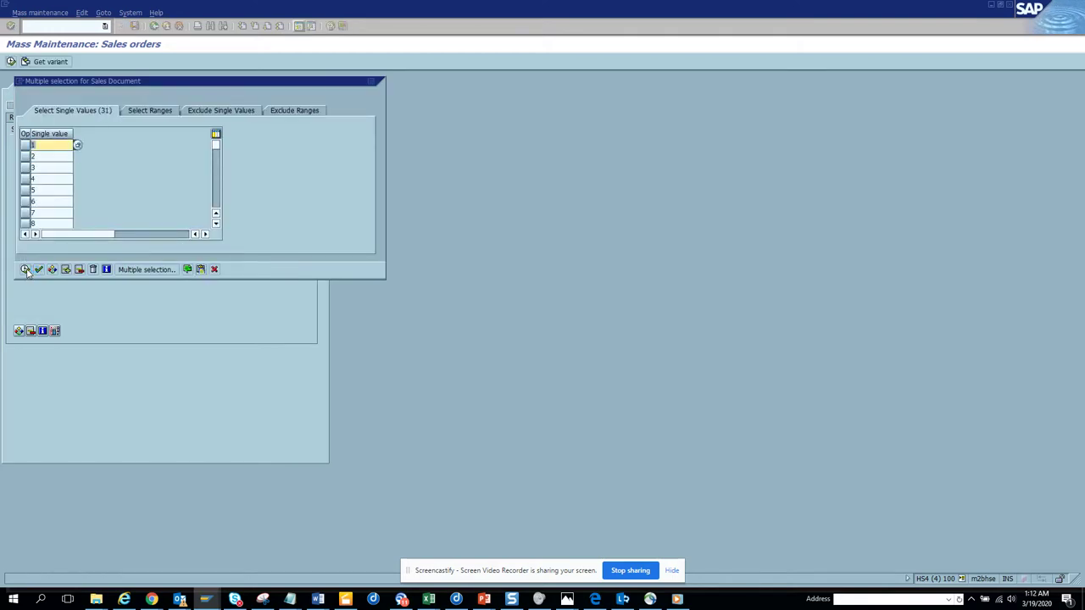
pyautogui.press('F8')
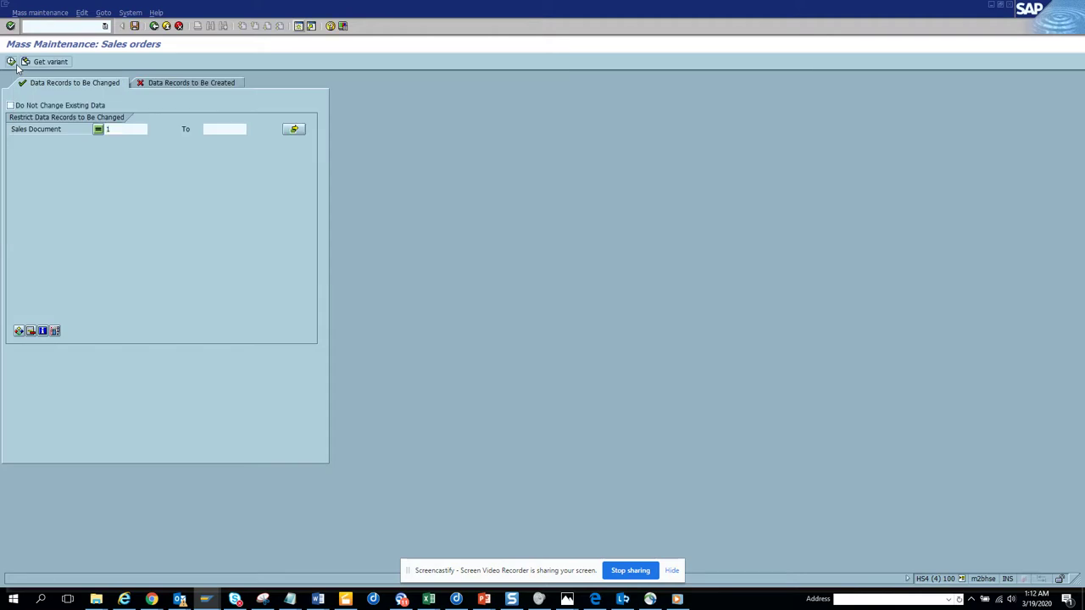
pyautogui.press('F8')
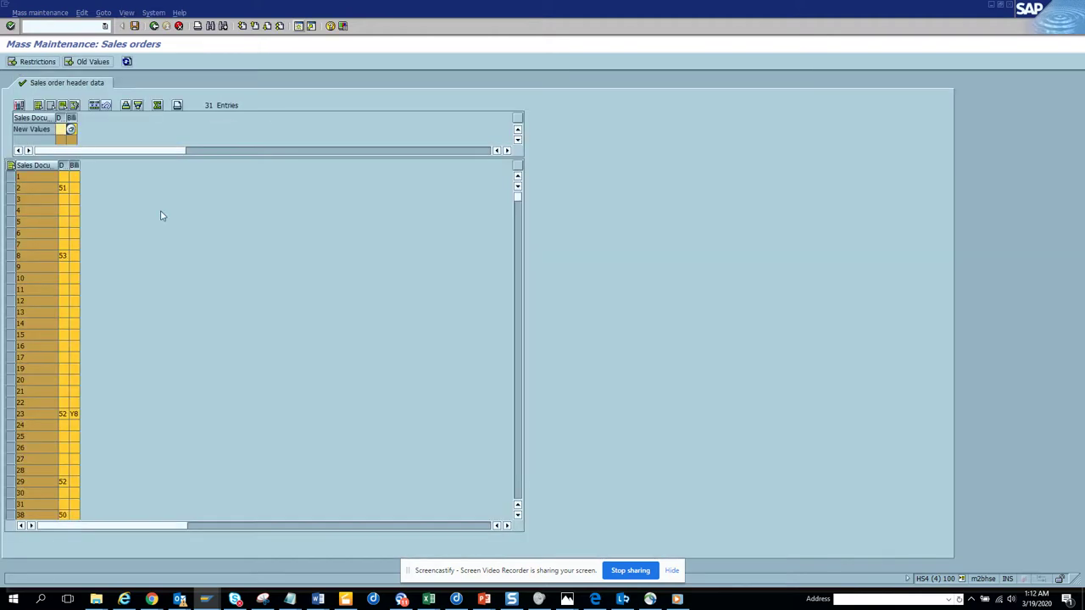
# Apply new delivery block 01 (Missing credit limit) to all 31 orders and save.
pyautogui.click(71, 130)
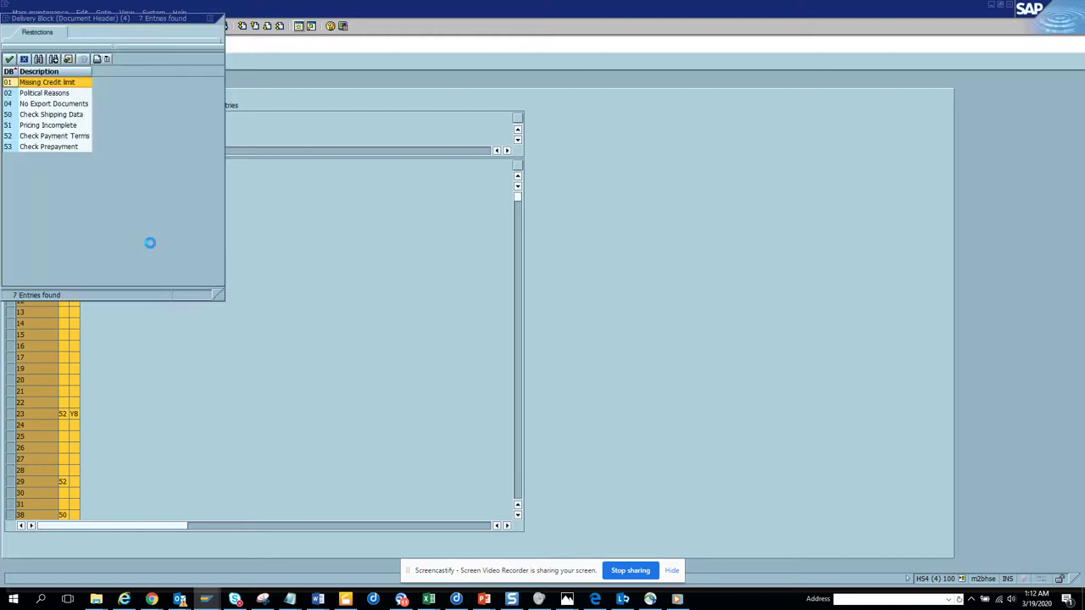
pyautogui.doubleClick(48, 83)
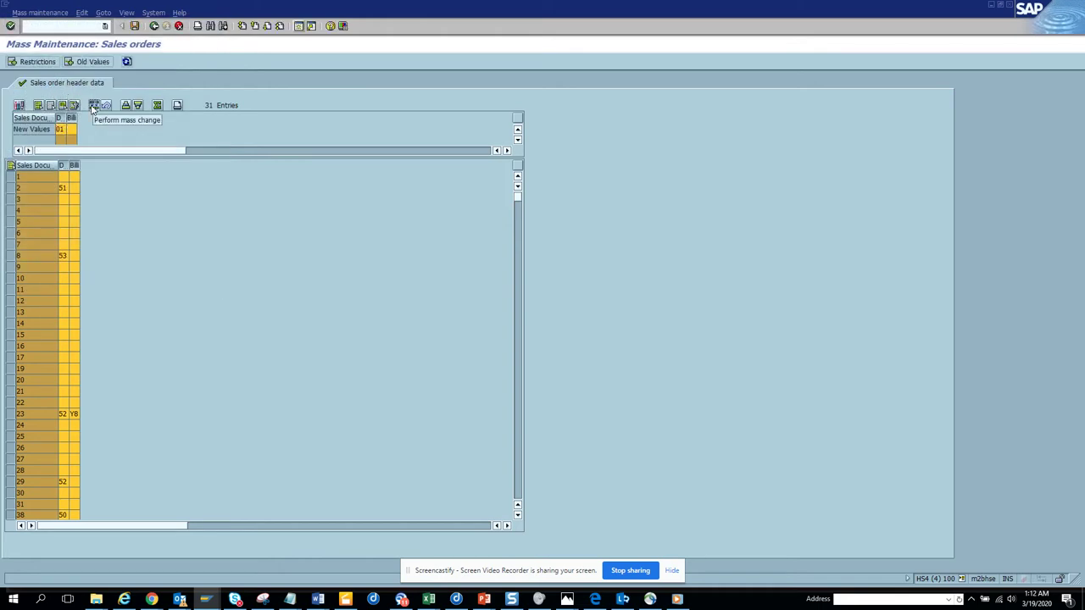
pyautogui.click(95, 105)
pyautogui.click(134, 26)
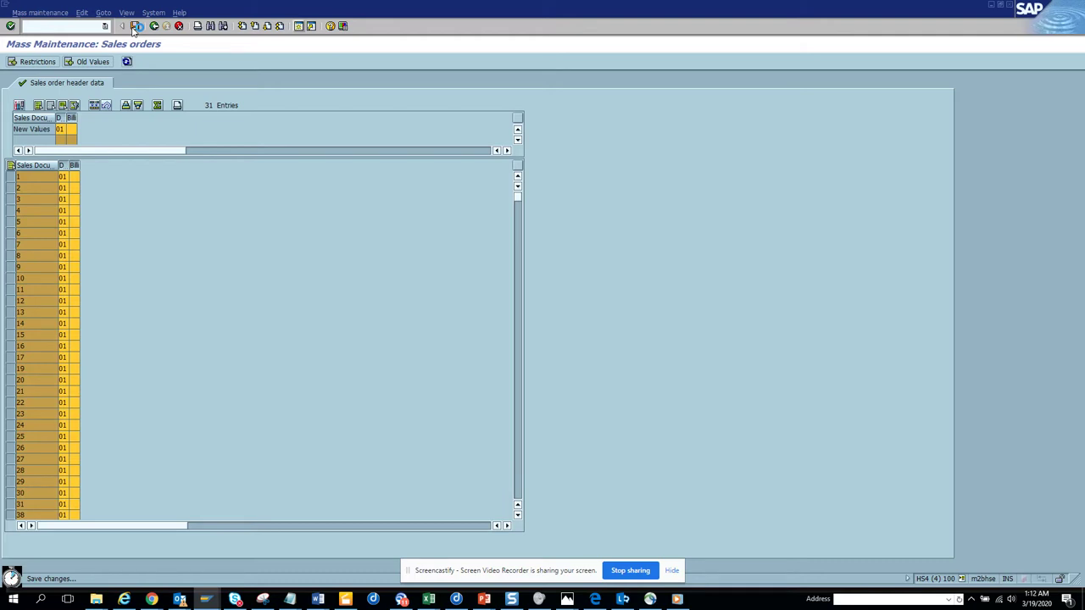
# Attempt a new session, dismiss the session limit error, and switch to SAP Easy Access.
pyautogui.click(6, 6)
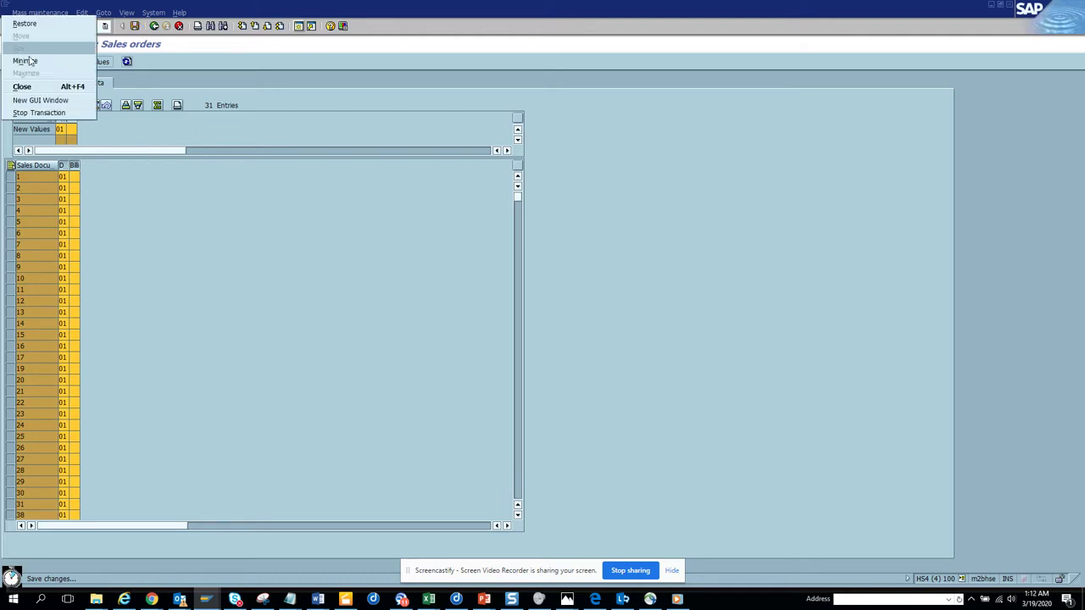
pyautogui.click(39, 99)
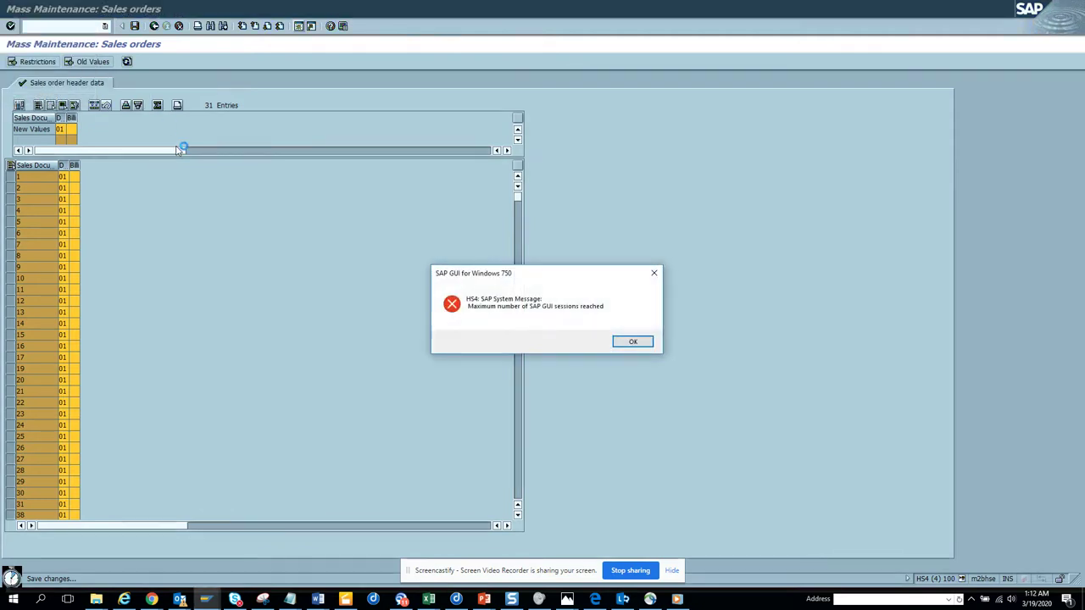
pyautogui.click(633, 342)
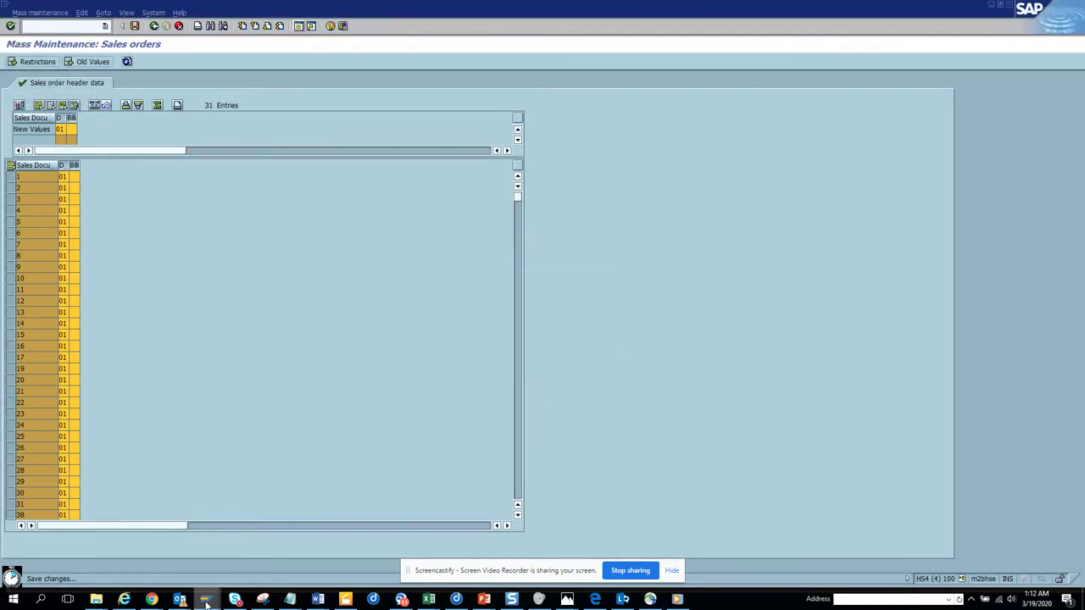
pyautogui.moveTo(206, 604)
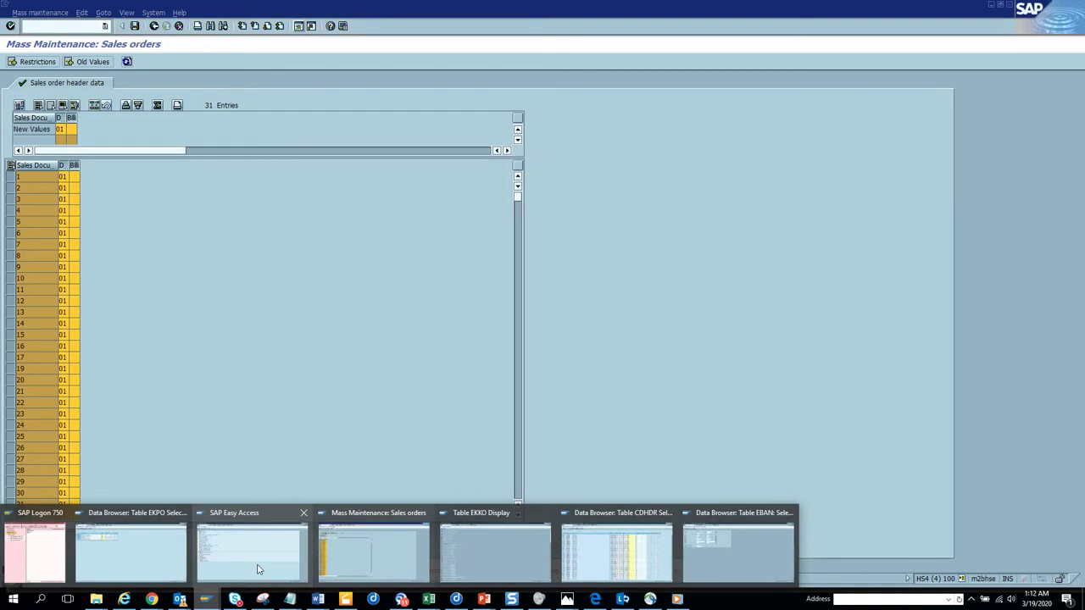
pyautogui.click(257, 566)
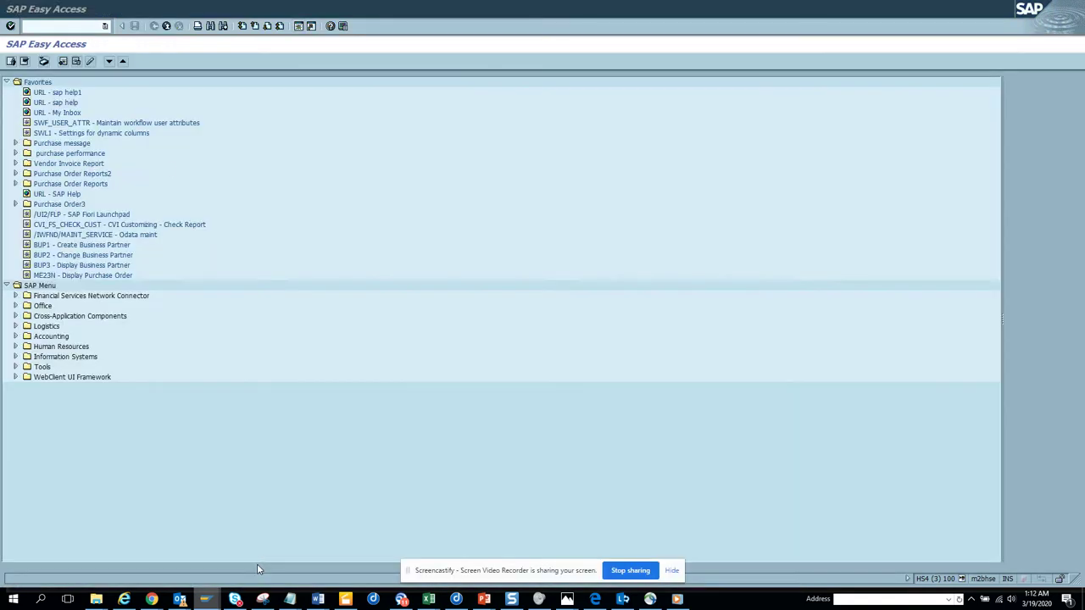
# Run SE16 and open table VBAK in the Data Browser.
pyautogui.click(67, 27)
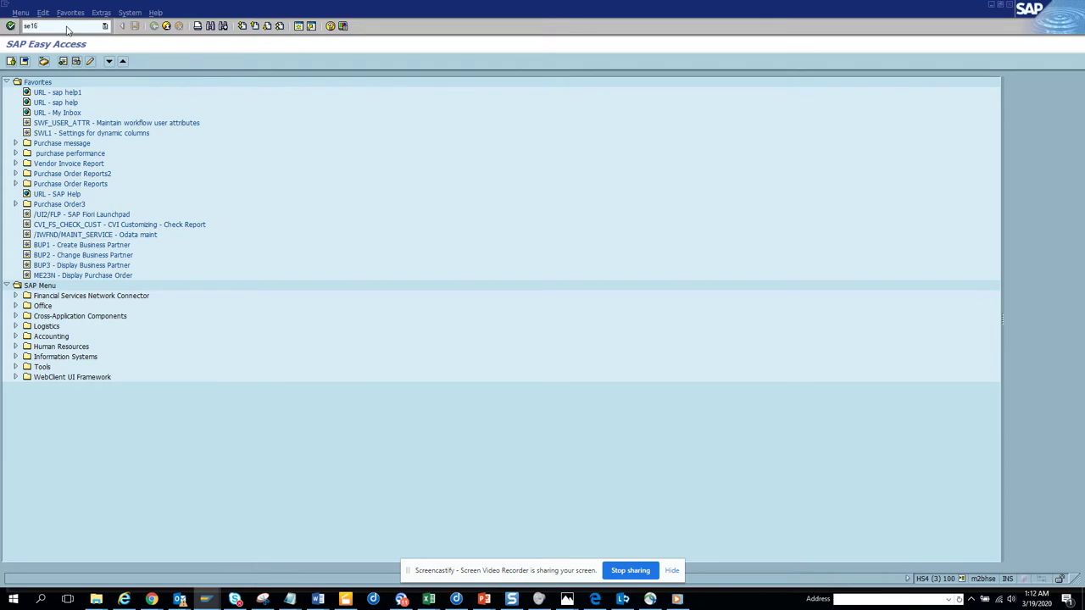
pyautogui.press('Return')
pyautogui.write('VBAK')
pyautogui.press('Return')
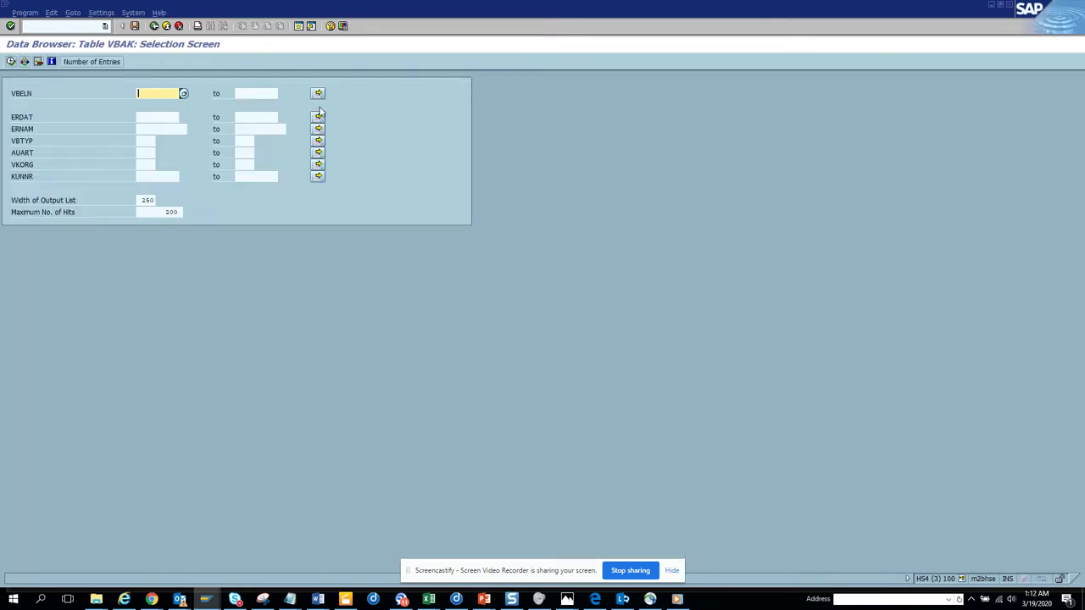
# Enter the 31 sales document numbers via VBELN multiple selection and run the VBAK query.
pyautogui.click(319, 93)
pyautogui.click(200, 269)
pyautogui.click(26, 270)
pyautogui.click(11, 62)
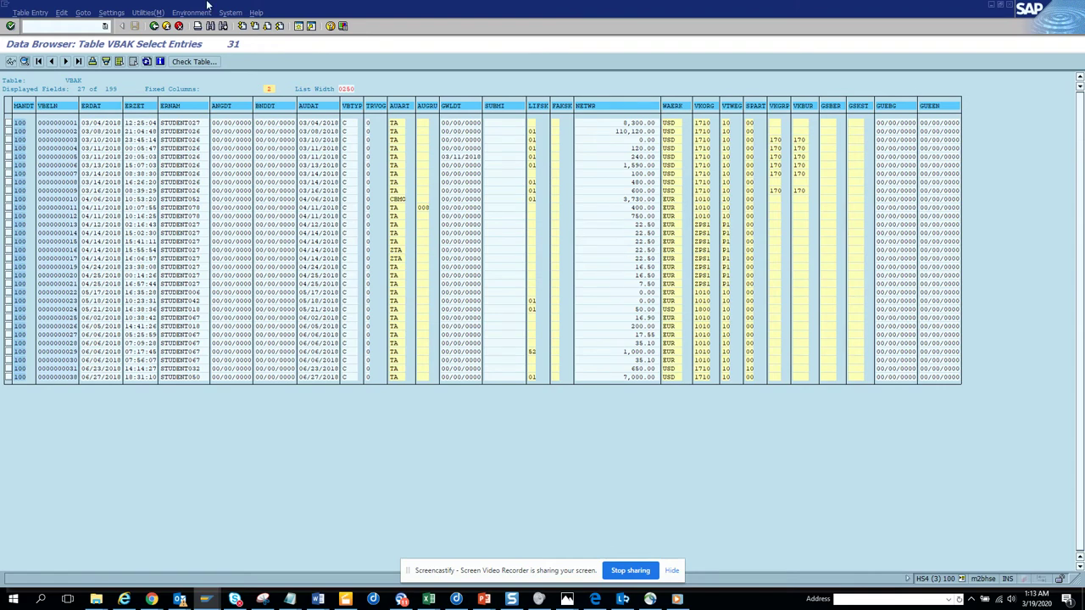
# Bring up column selection for the VBAK list through Settings > Format List > Choose Fields.
pyautogui.click(111, 12)
pyautogui.click(115, 14)
pyautogui.click(118, 15)
pyautogui.moveTo(127, 25)
pyautogui.click(230, 39)
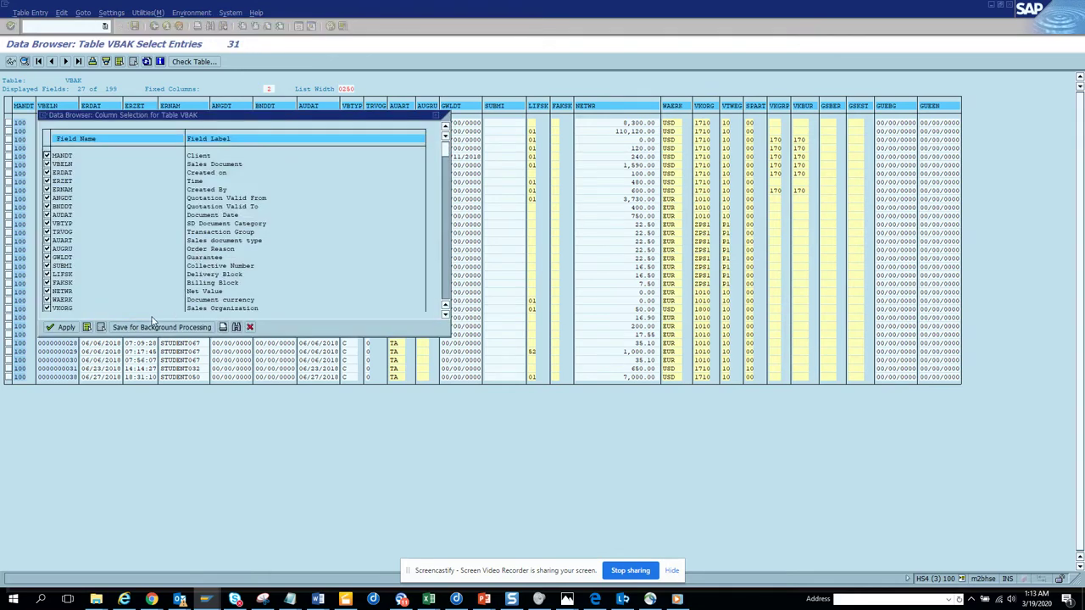
# Clear all columns, keep only VBELN, LIFSK (Delivery Block) and FAKSK (Billing Block), and apply.
pyautogui.click(237, 328)
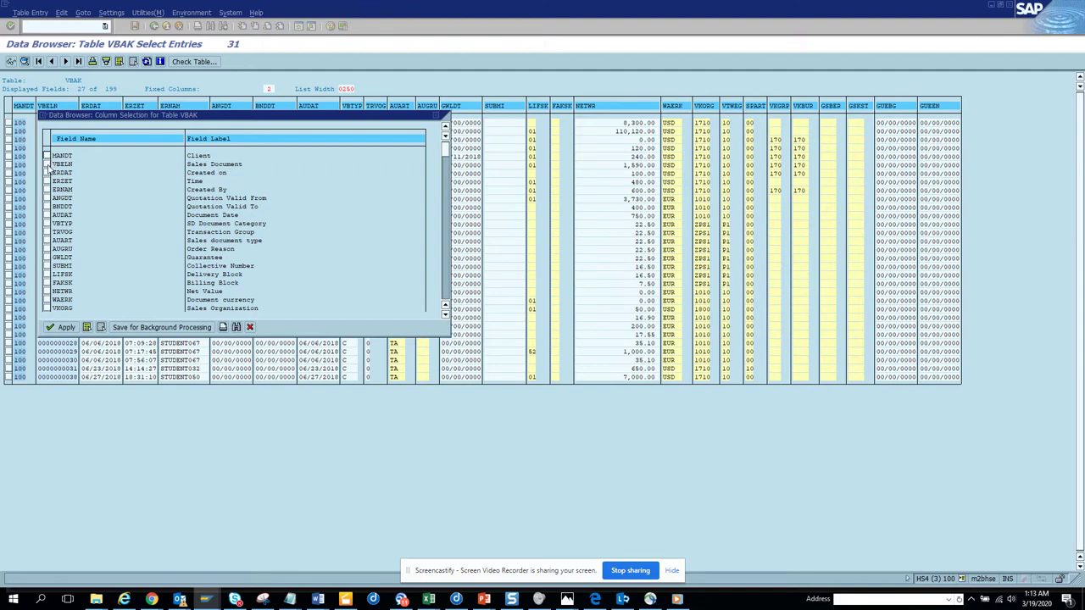
pyautogui.click(46, 164)
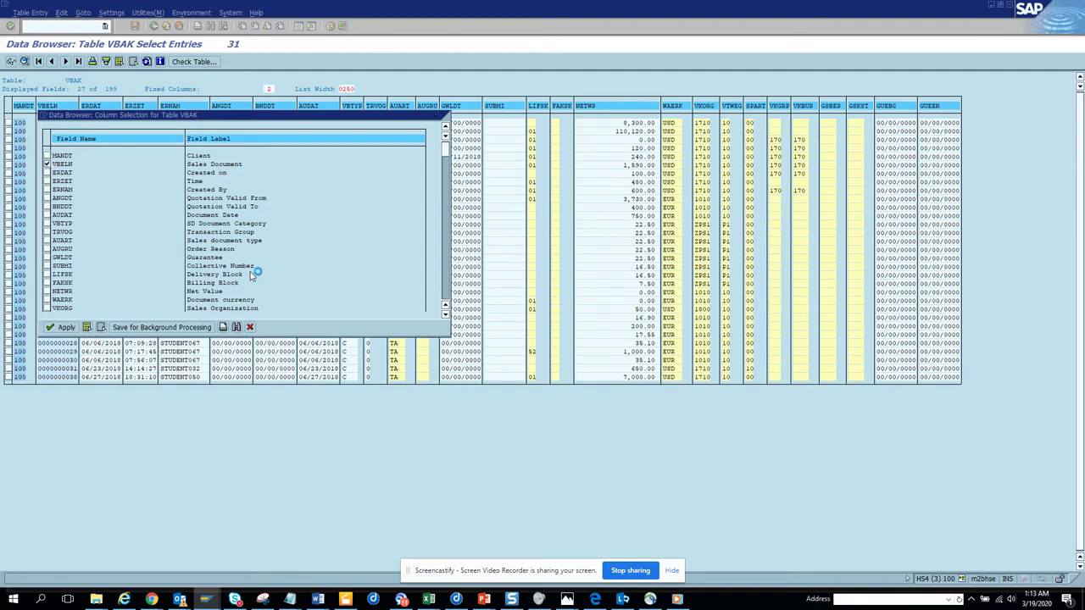
pyautogui.hotkey('ctrl', 'f')
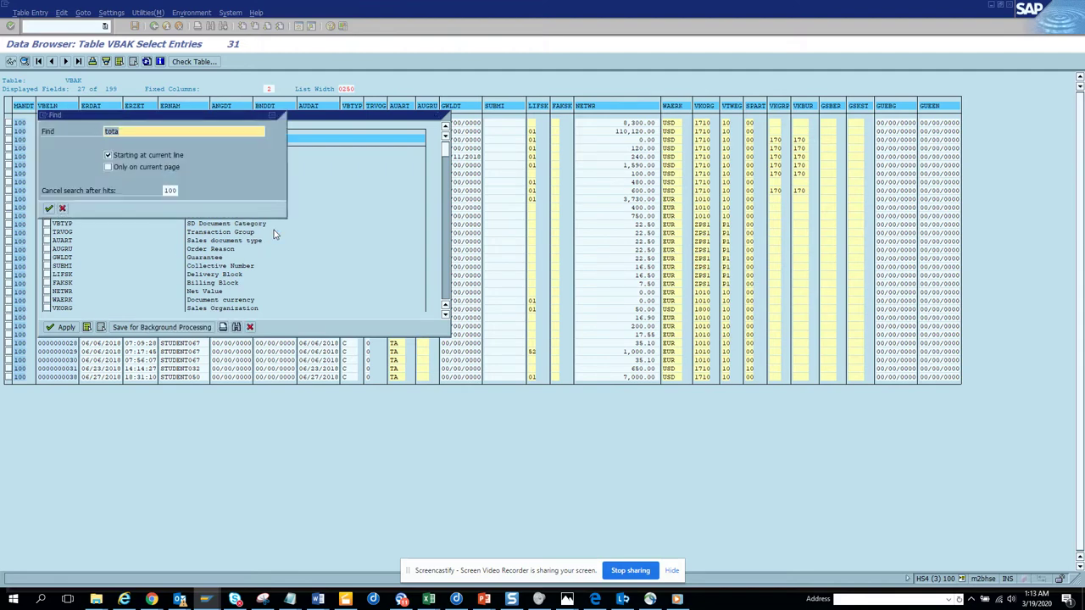
pyautogui.click(49, 208)
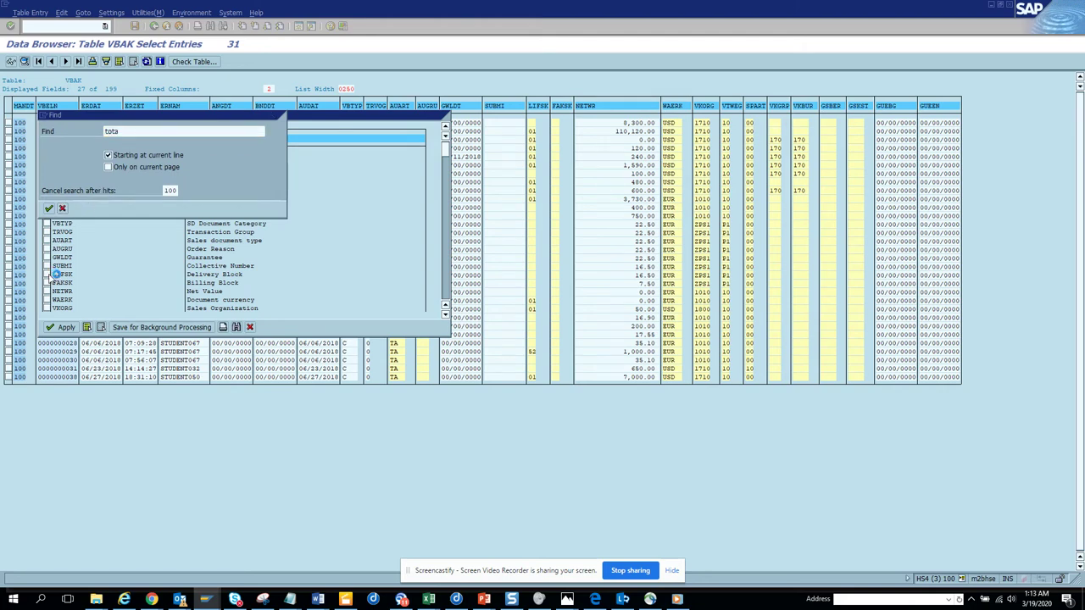
pyautogui.press('Escape')
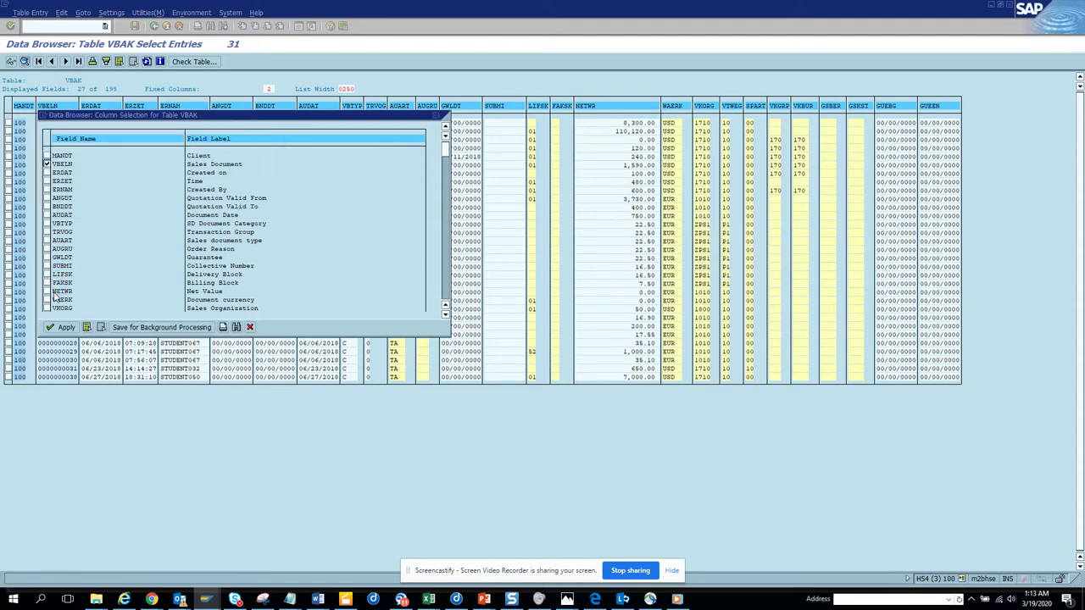
pyautogui.click(47, 274)
pyautogui.click(47, 282)
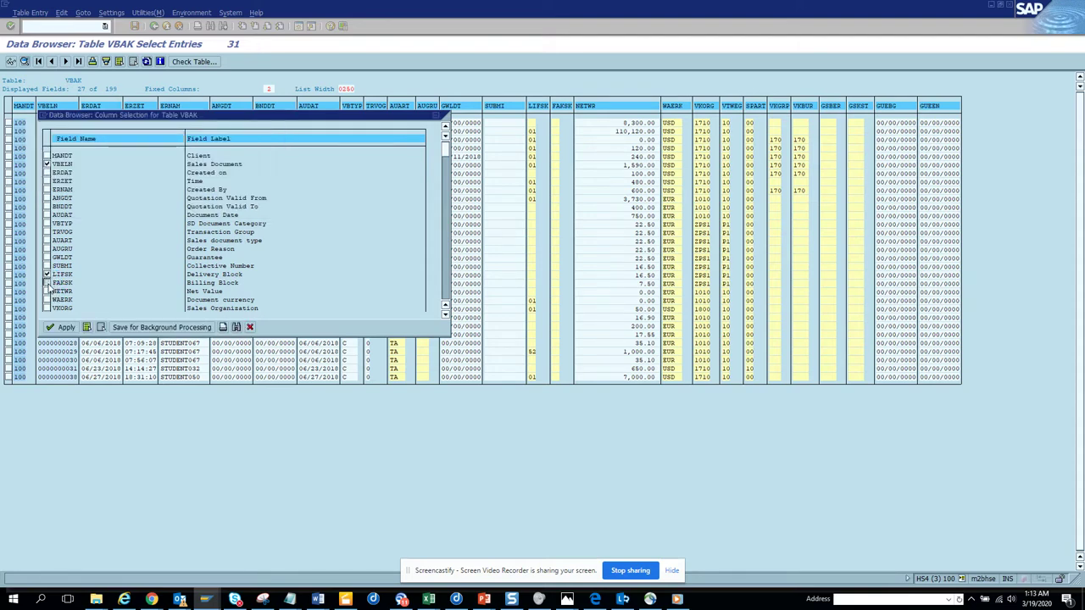
pyautogui.click(64, 327)
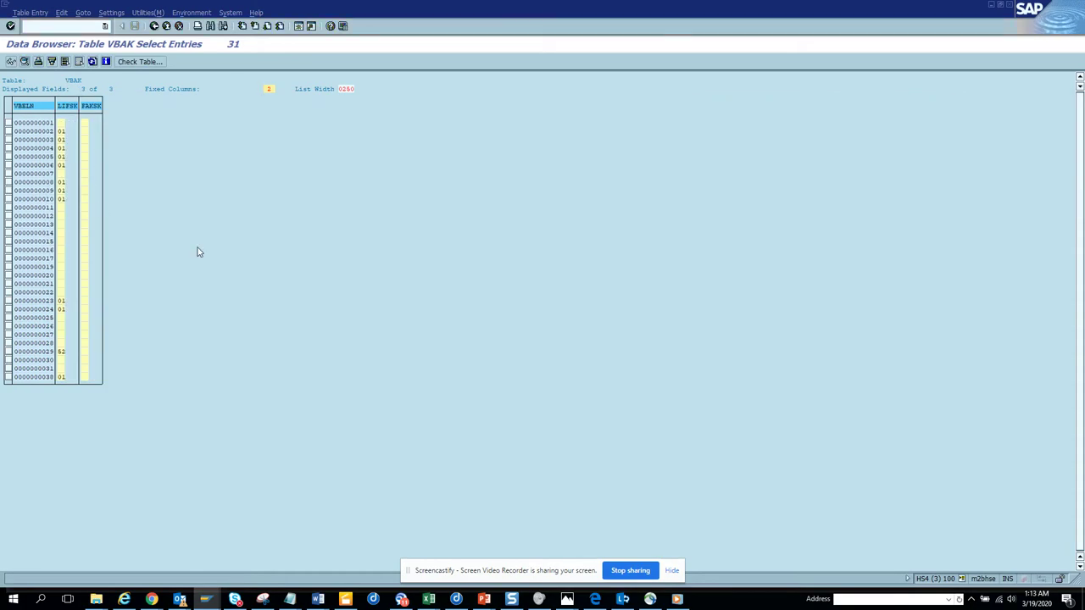
# Leave the update task messages for the mass maintenance table showing delivery block 01 on 31 entries.
pyautogui.hotkey('ctrl', 's')
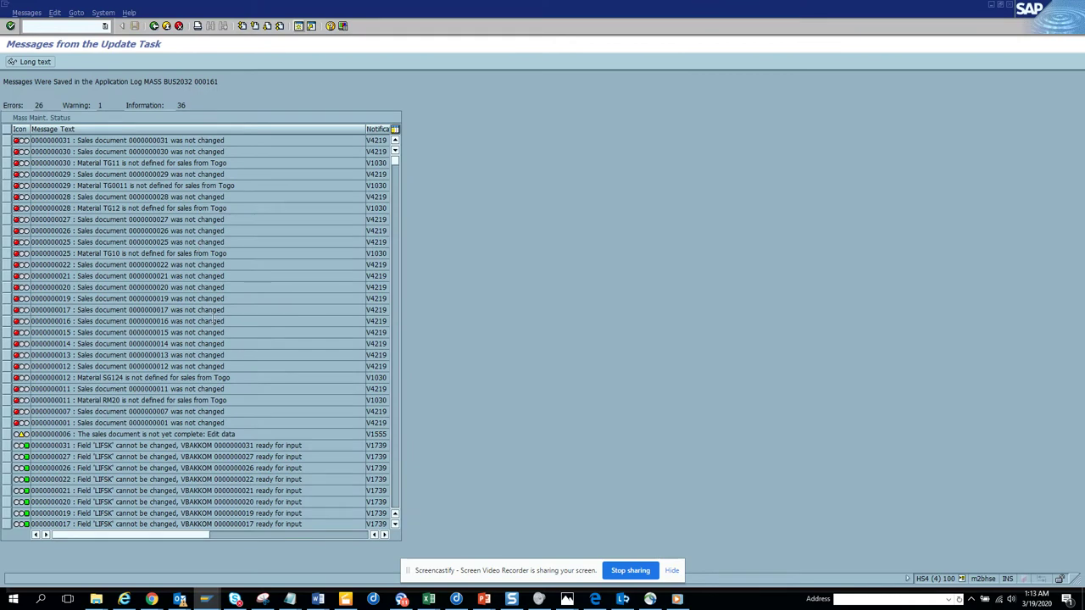
pyautogui.click(153, 26)
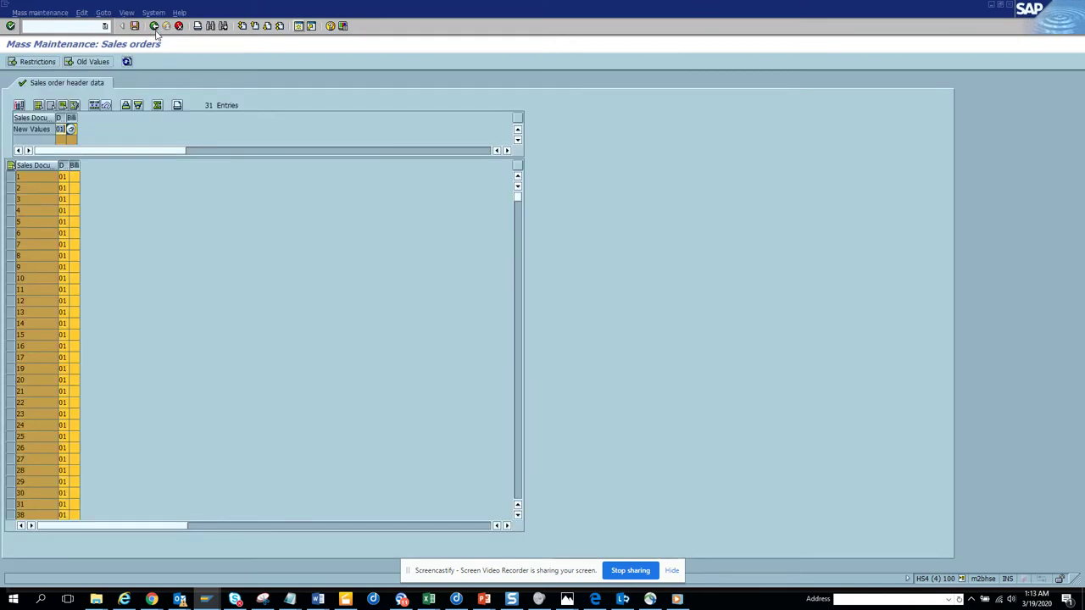
# Pick billing block Y8 (Check Credit Memo) for all 31 orders, then return to the VBAK list.
pyautogui.click(72, 129)
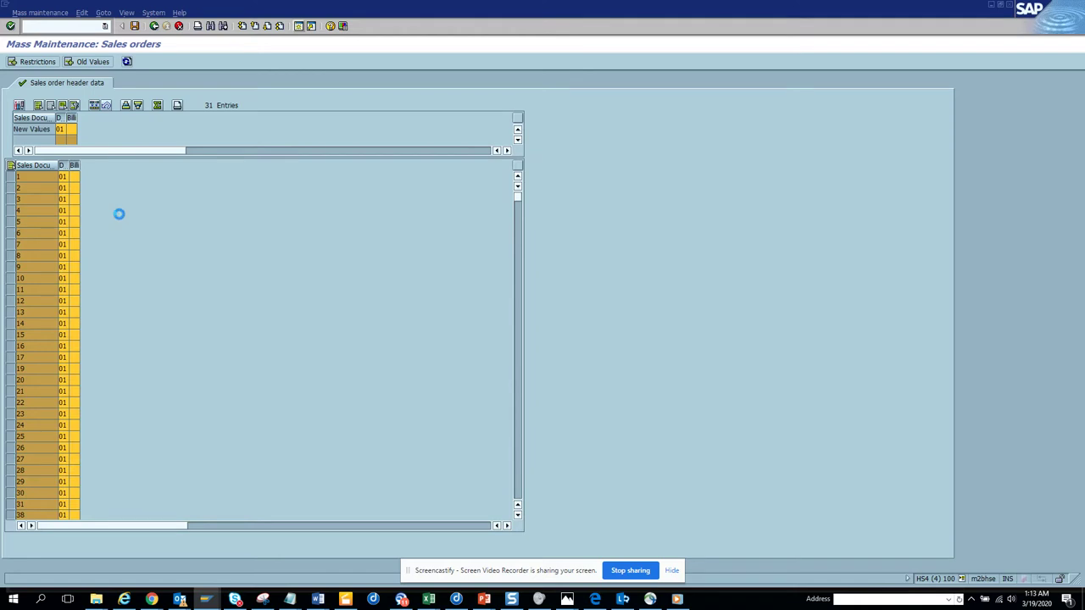
pyautogui.doubleClick(89, 115)
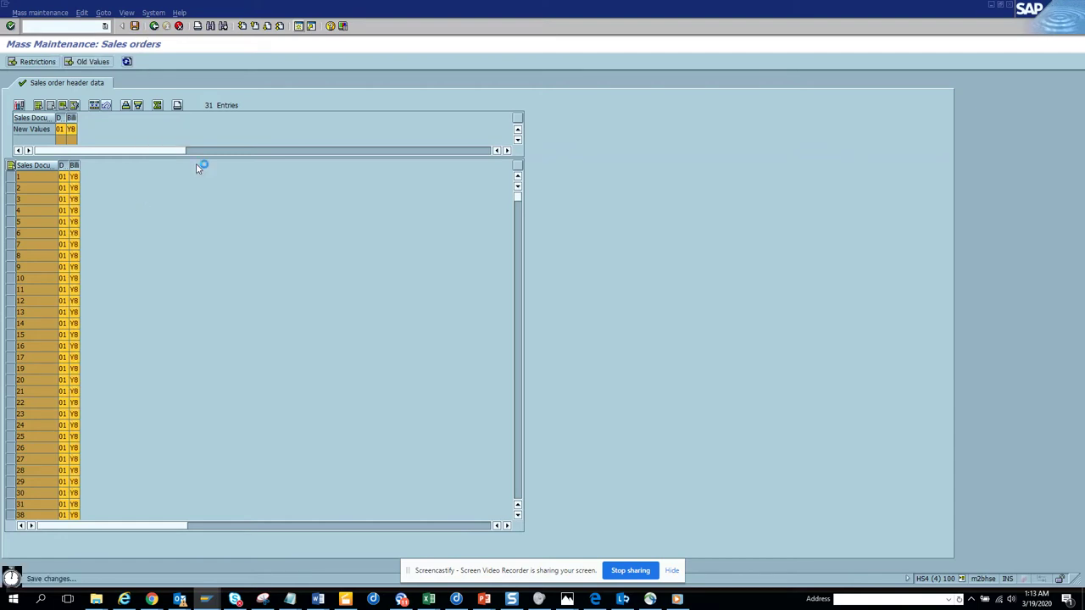
pyautogui.hotkey('alt', 'Tab')
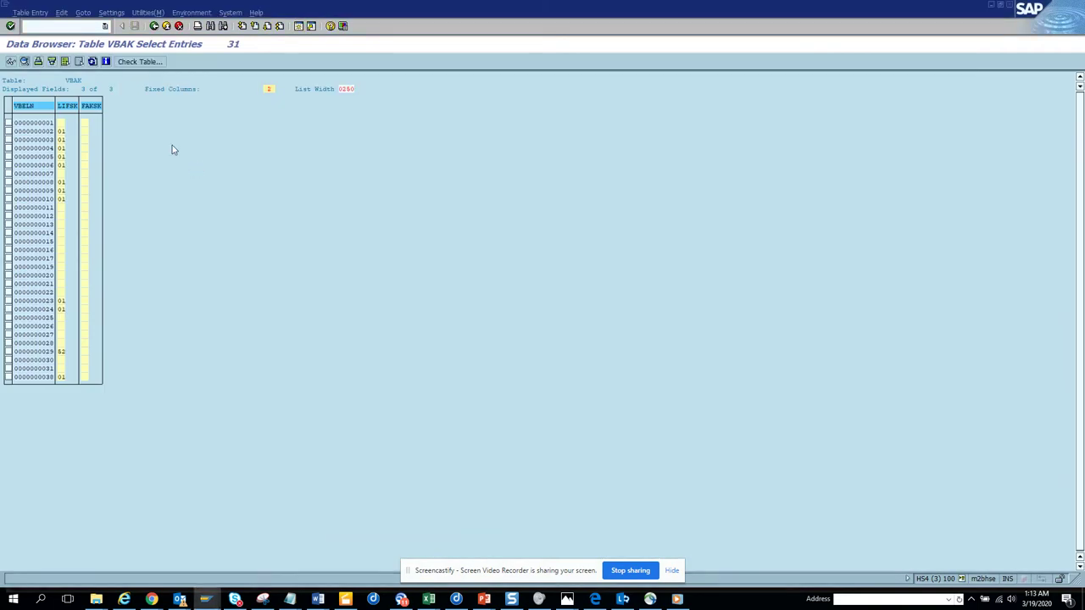
# Refresh the VBAK list twice to check Y8 values, then view the update task error messages.
pyautogui.click(93, 62)
pyautogui.click(93, 62)
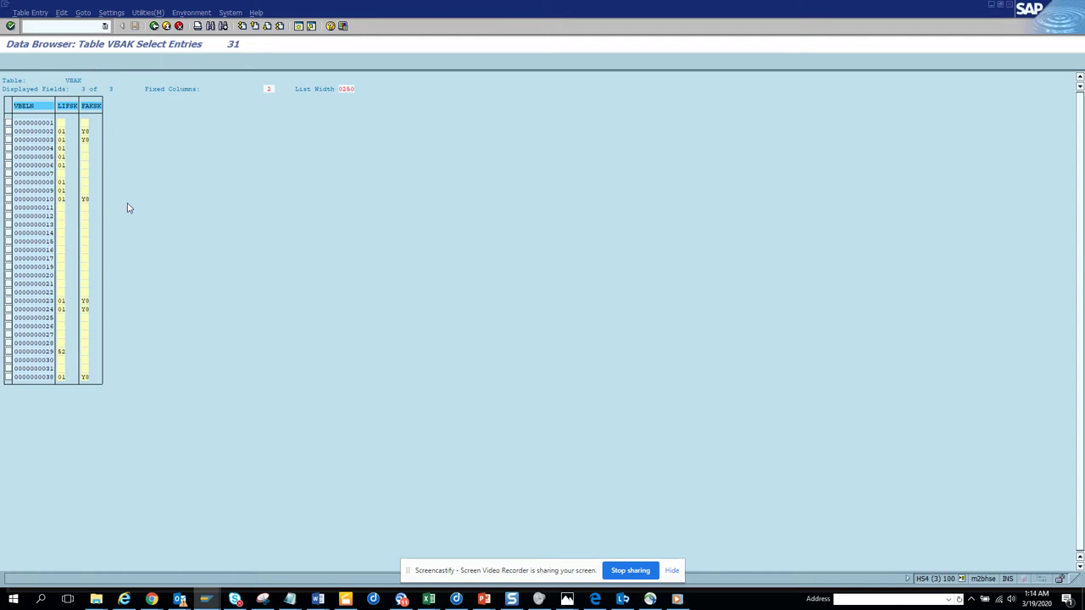
pyautogui.hotkey('alt', 'Tab')
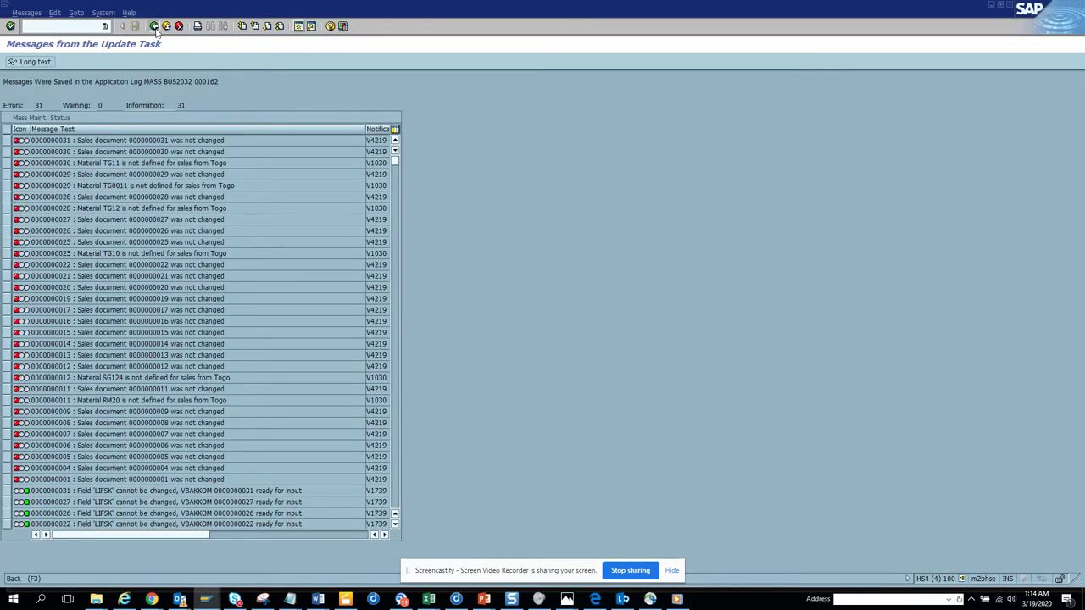
# Return to the mass maintenance field list, clearing the sales document restriction on the way.
pyautogui.click(154, 27)
pyautogui.click(154, 26)
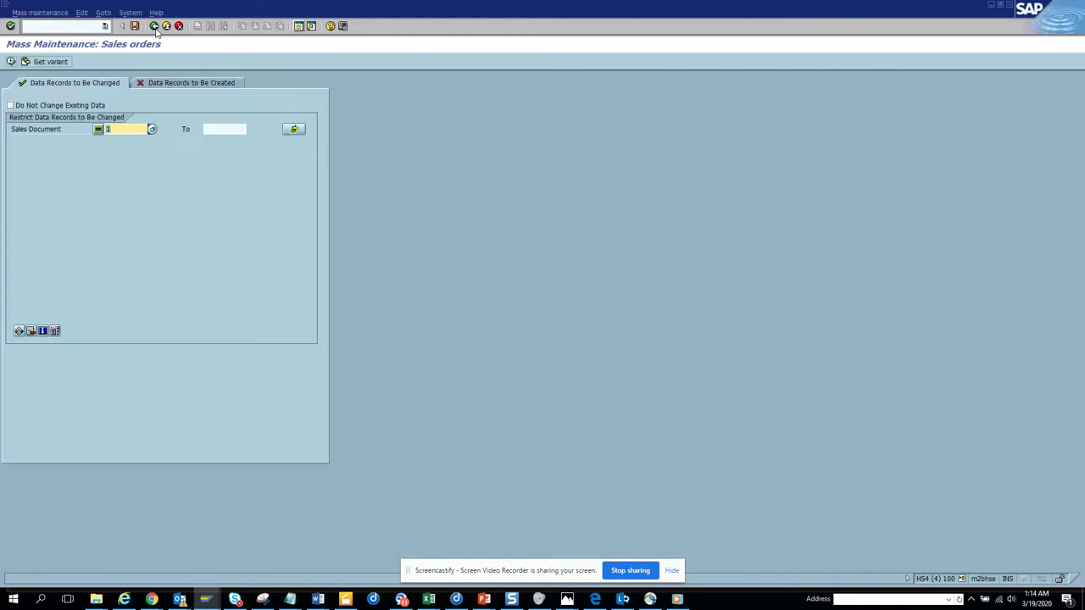
pyautogui.press('Delete')
pyautogui.click(154, 26)
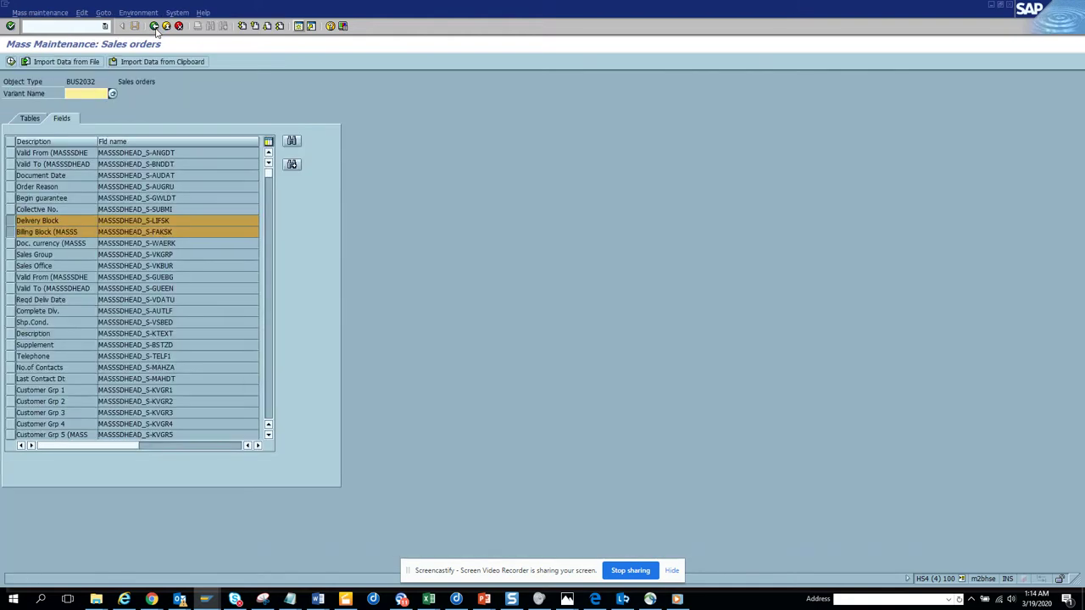
# Deselect the Delivery Block and Billing Block header fields.
pyautogui.keyDown('ctrl'); pyautogui.click(10, 220); pyautogui.keyUp('ctrl')
pyautogui.keyDown('ctrl'); pyautogui.click(10, 244); pyautogui.keyUp('ctrl')
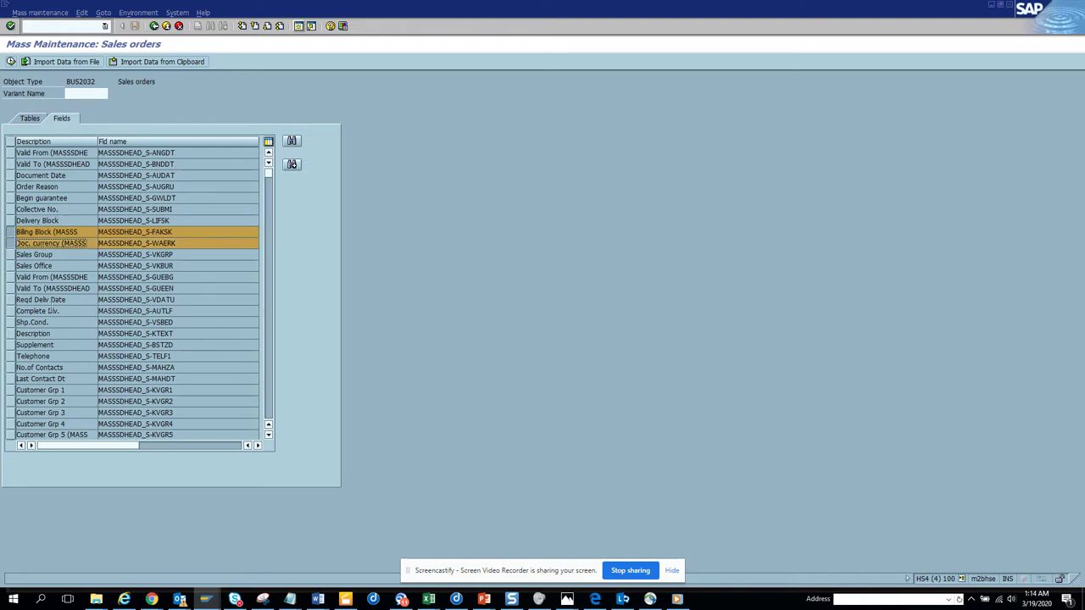
pyautogui.keyDown('ctrl'); pyautogui.click(8, 243); pyautogui.keyUp('ctrl')
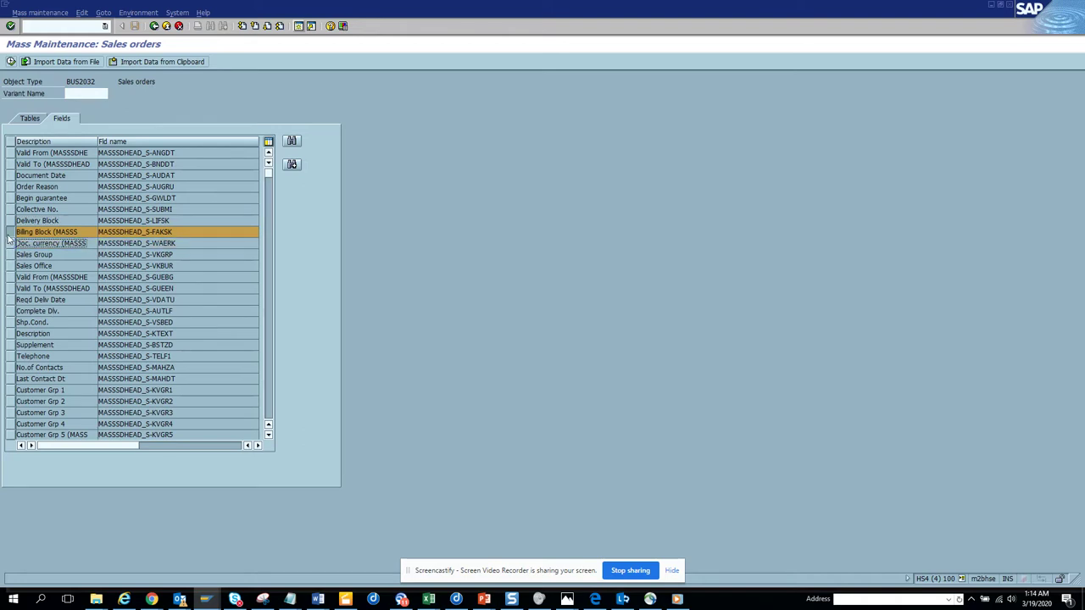
pyautogui.keyDown('ctrl'); pyautogui.click(9, 223); pyautogui.keyUp('ctrl')
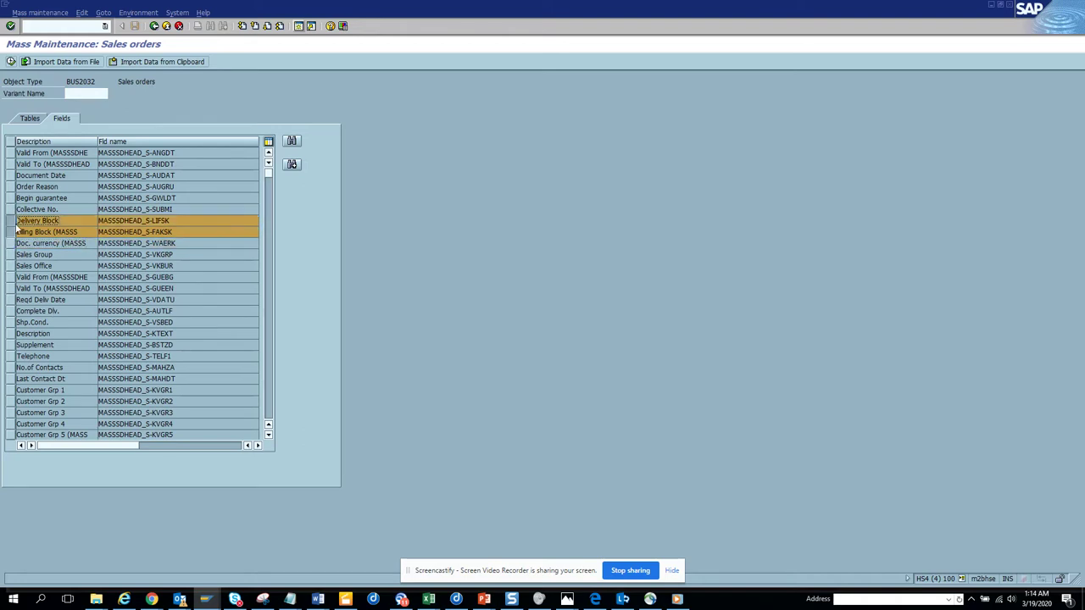
pyautogui.keyDown('ctrl'); pyautogui.click(11, 232); pyautogui.keyUp('ctrl')
pyautogui.click(17, 222)
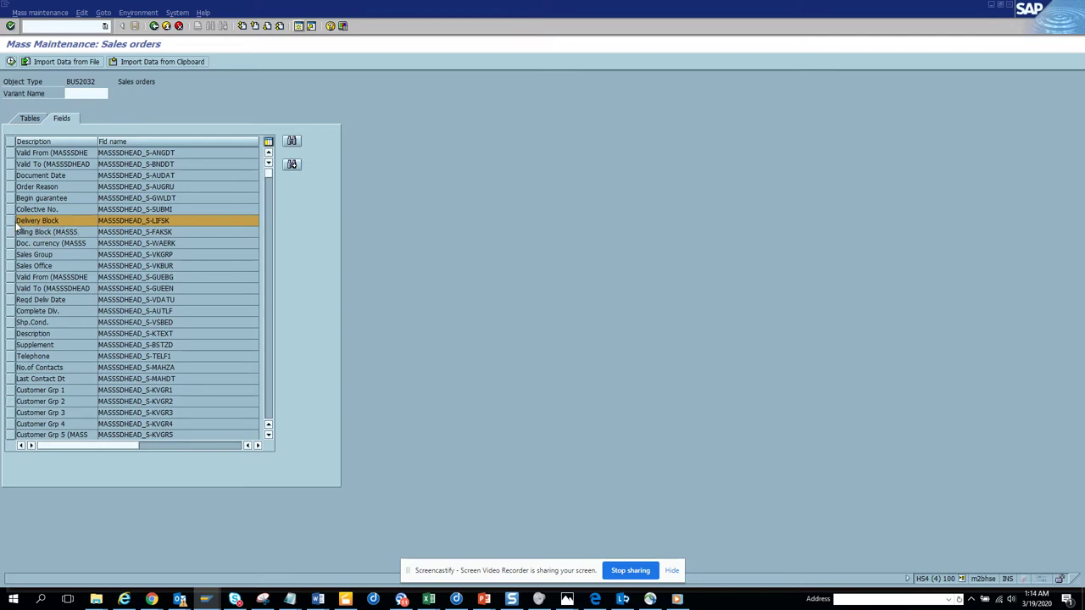
# Page down the Fields list and select the item field MASSVBAP-ROUTE.
pyautogui.click(267, 385)
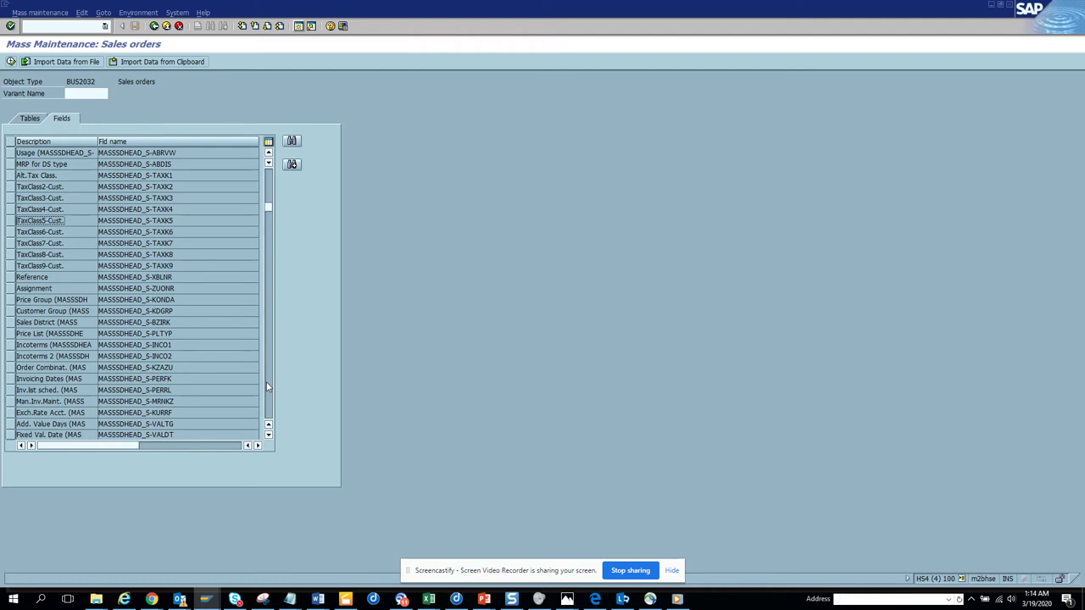
pyautogui.click(267, 385)
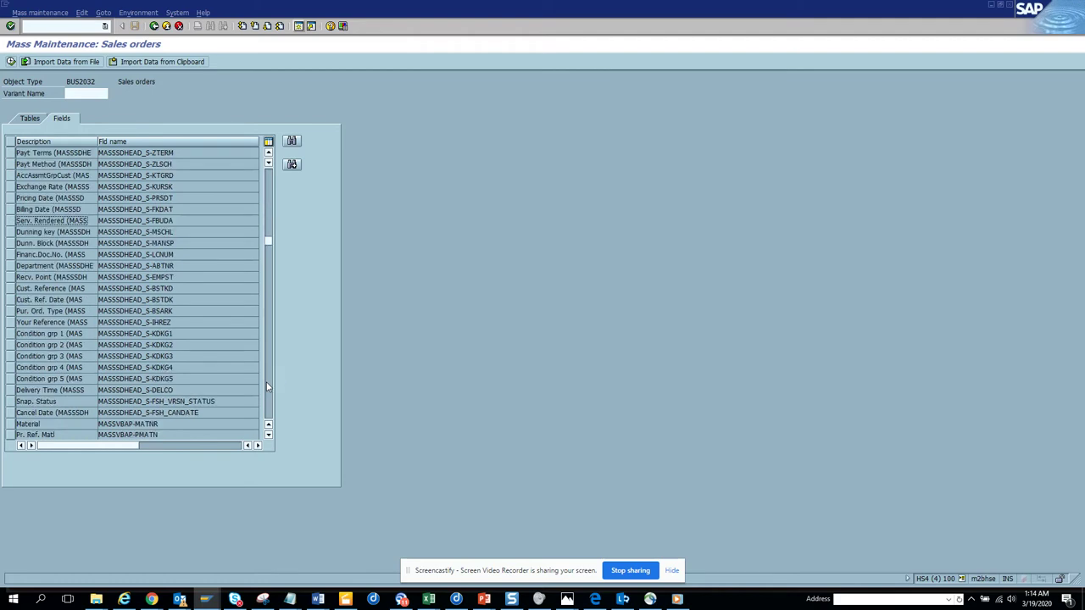
pyautogui.click(267, 385)
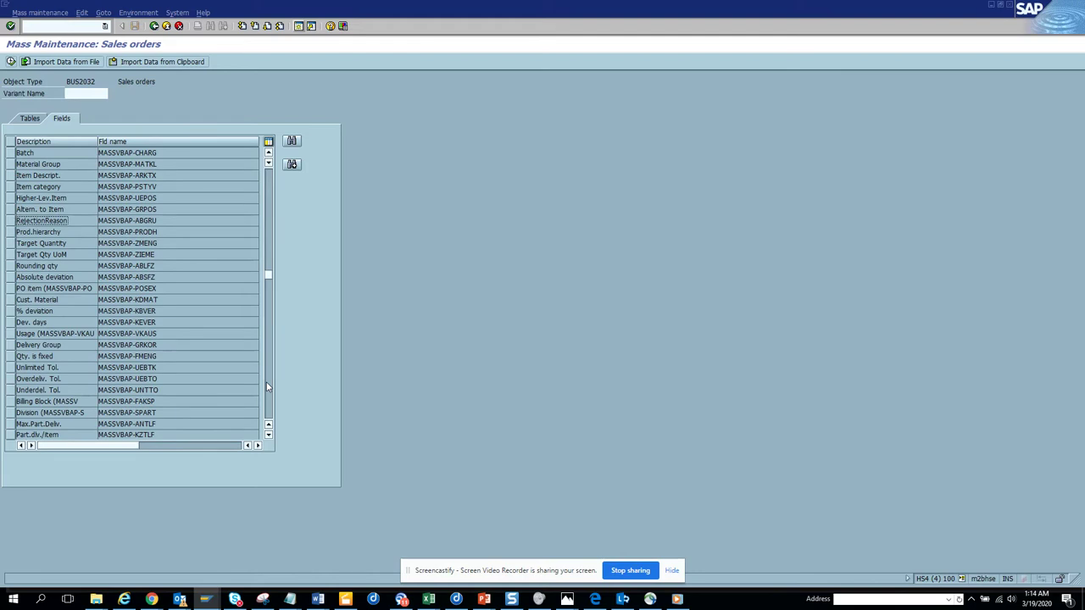
pyautogui.click(266, 386)
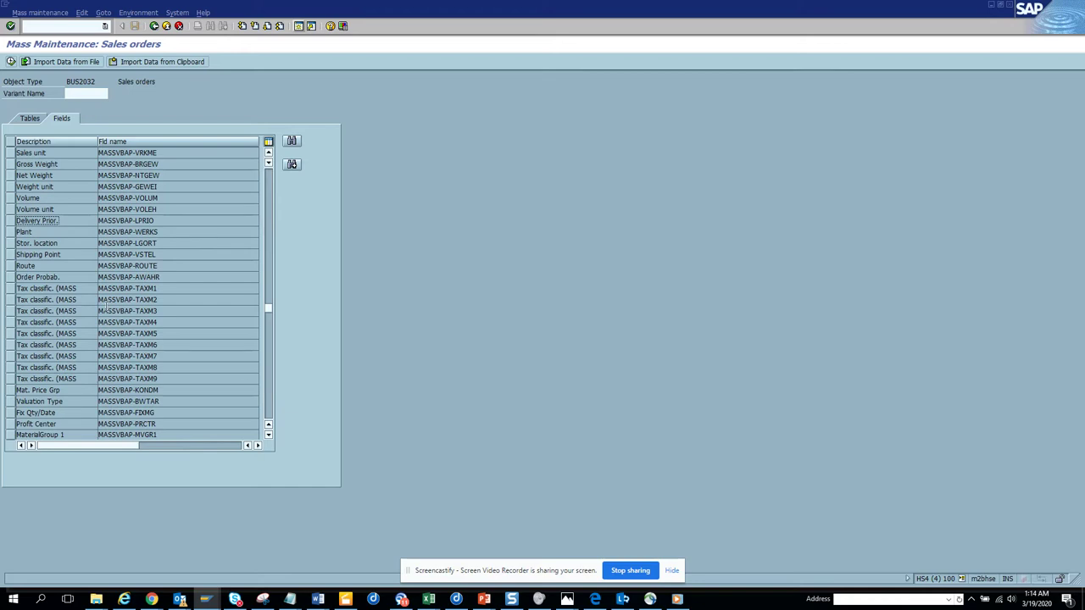
pyautogui.click(9, 267)
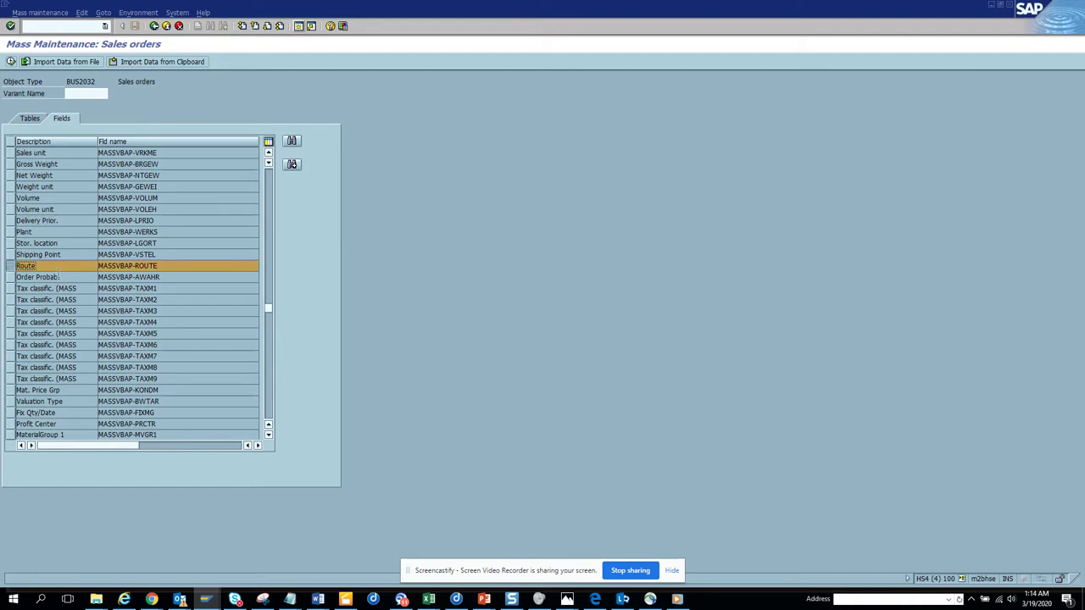
# Leave the VBAK results and open the Data Browser selection screen for table VBAP.
pyautogui.press('F3')
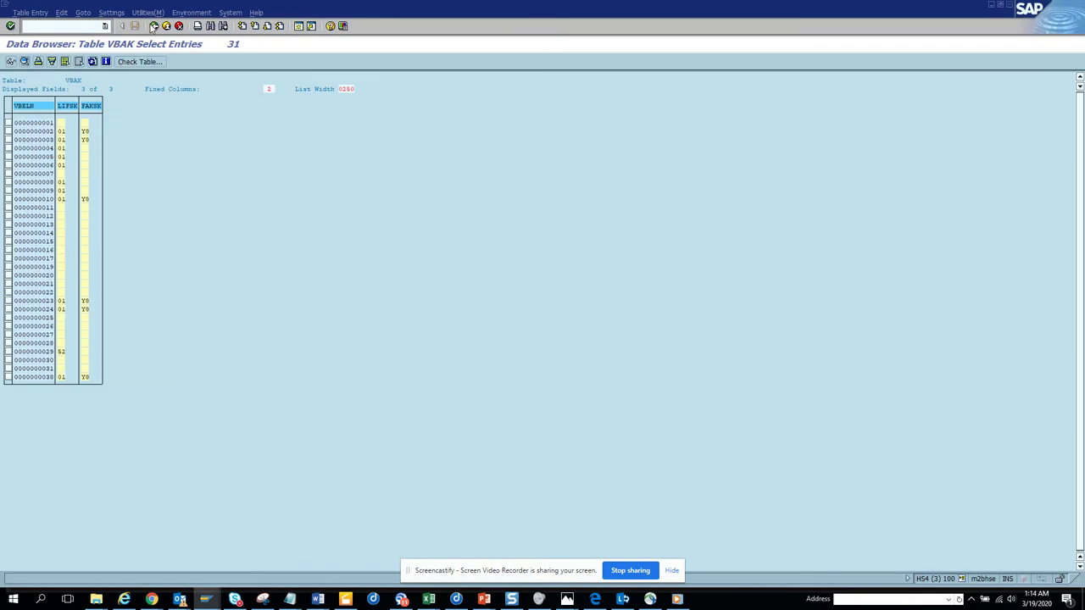
pyautogui.click(154, 26)
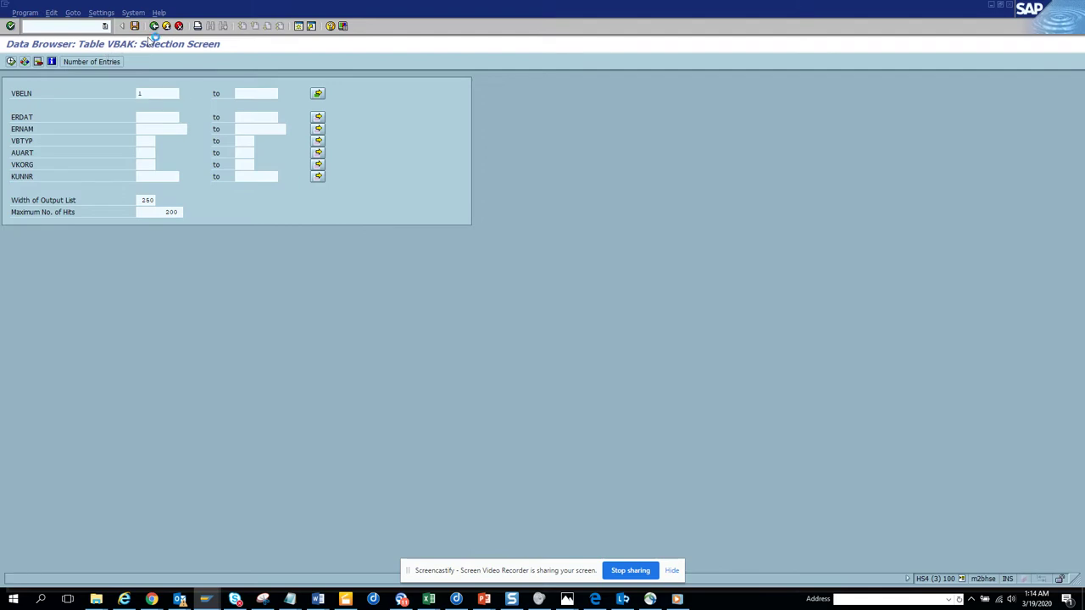
pyautogui.press('F3')
pyautogui.write('vbap')
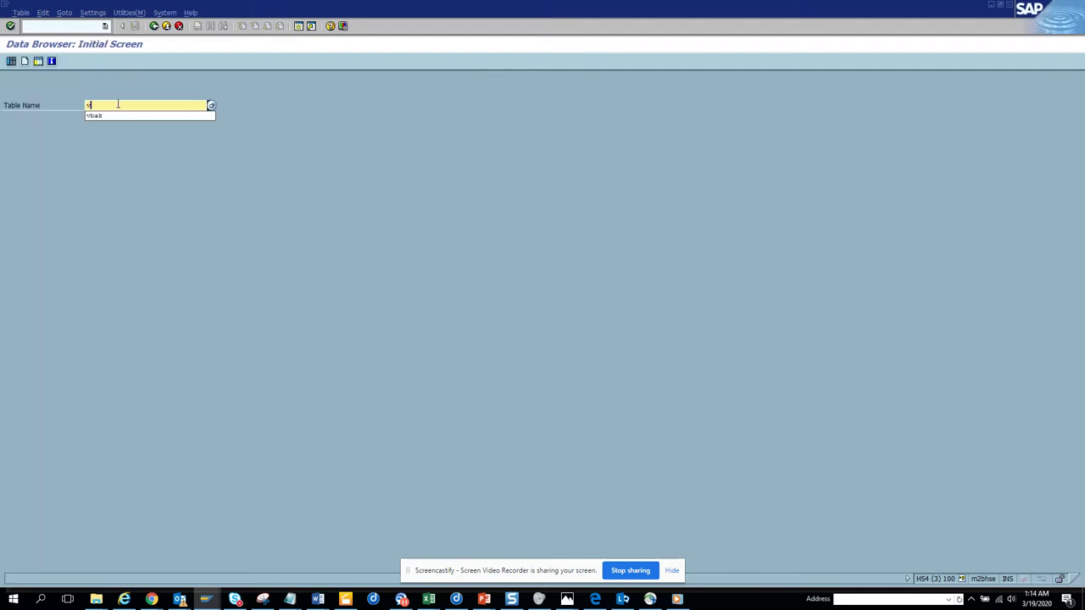
pyautogui.press('Return')
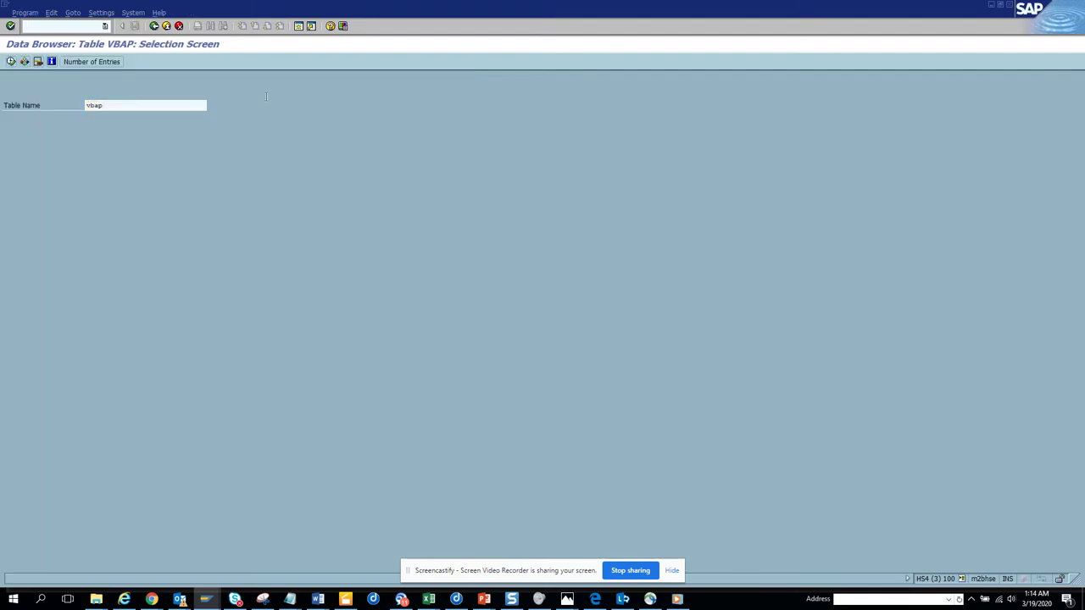
# Restrict VBELN to the 31 sales document numbers from the clipboard and list the entries.
pyautogui.click(318, 93)
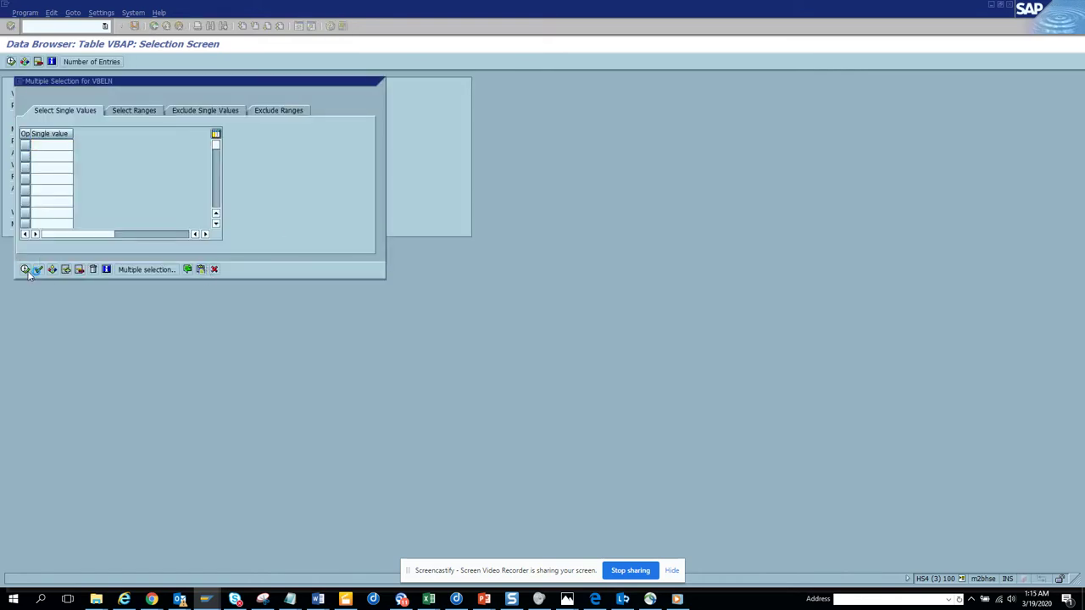
pyautogui.hotkey('shift', 'F12')
pyautogui.press('F8')
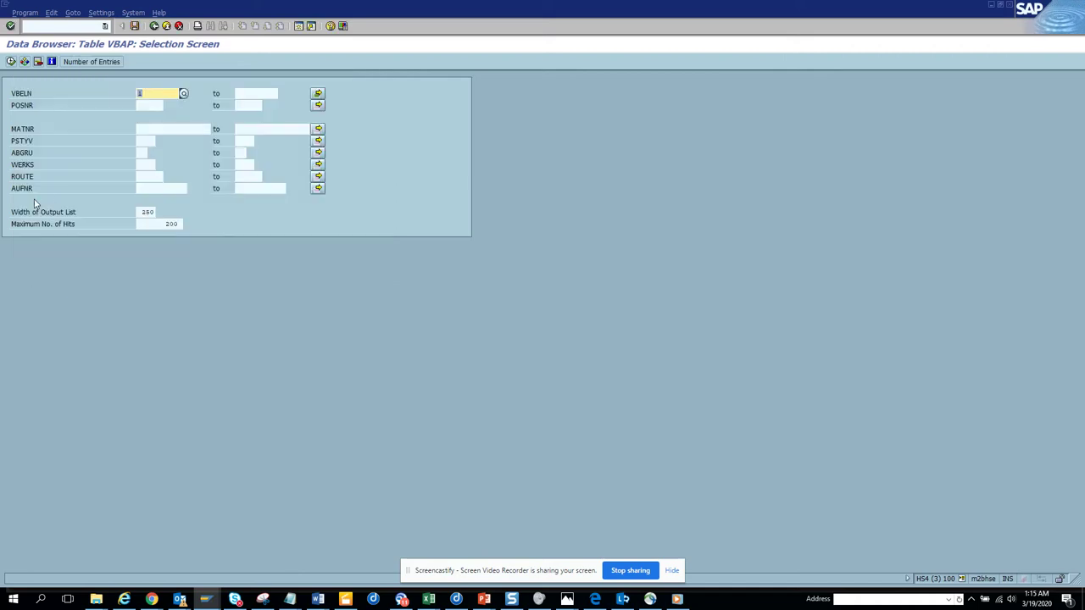
pyautogui.click(12, 61)
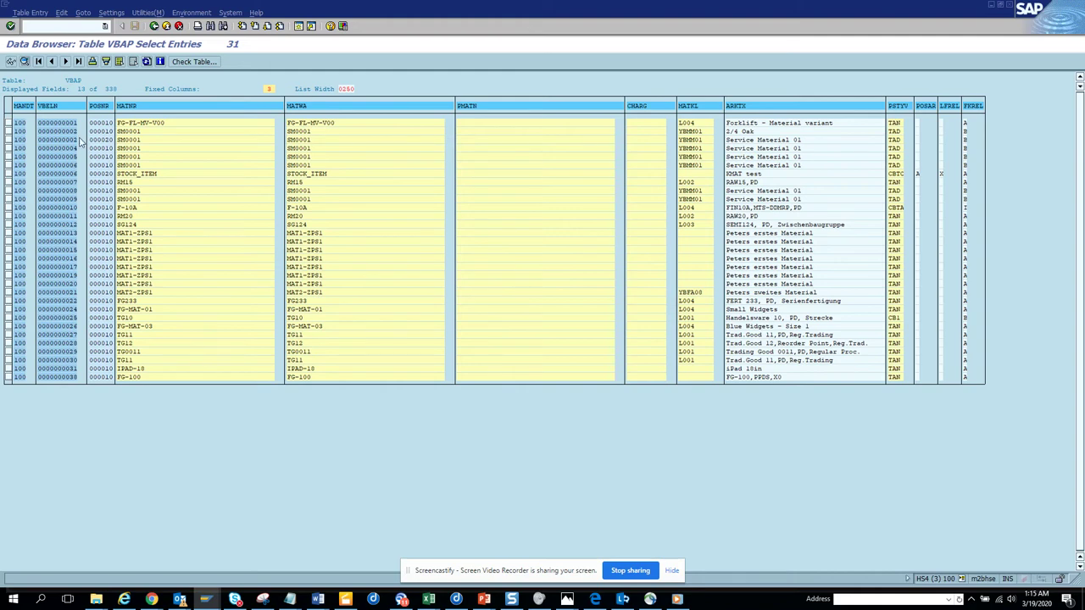
# Limit the VBAP list columns to VBELN and ROUTE via Settings > Choose Fields.
pyautogui.click(111, 13)
pyautogui.moveTo(144, 21)
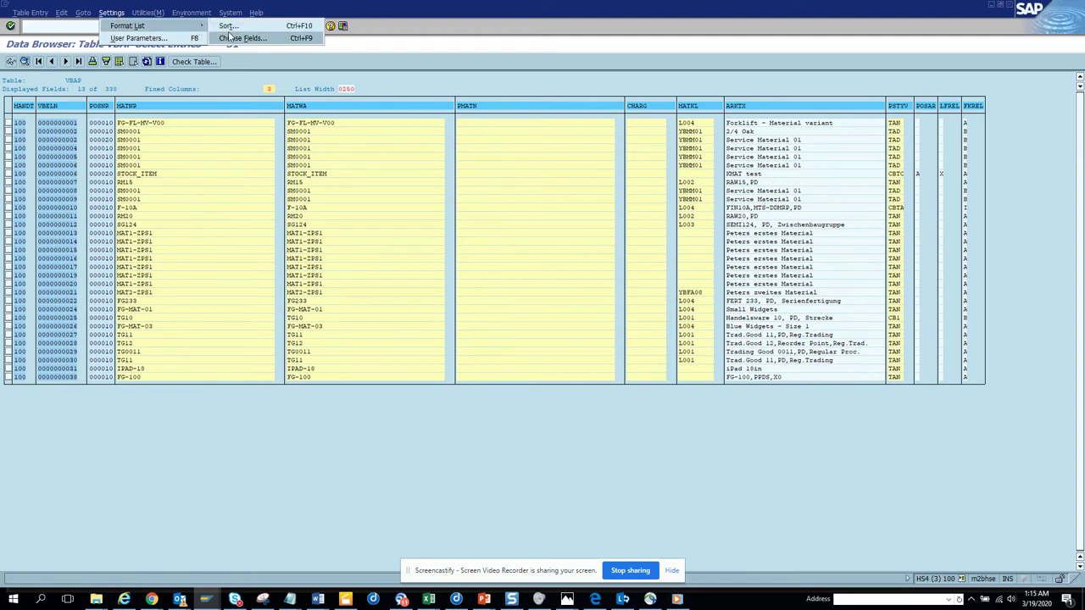
pyautogui.click(232, 39)
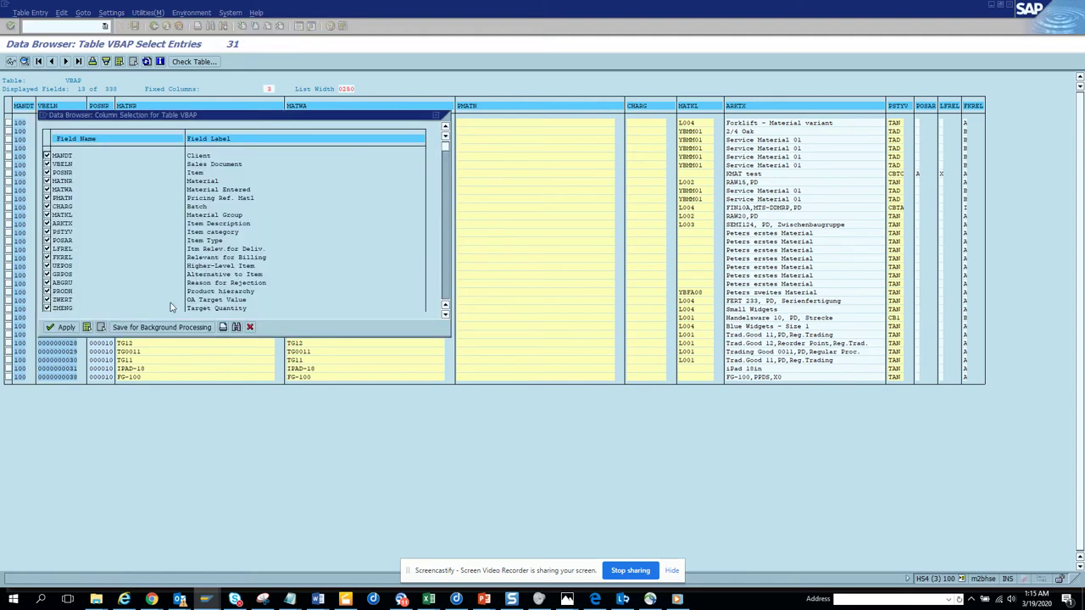
pyautogui.click(100, 327)
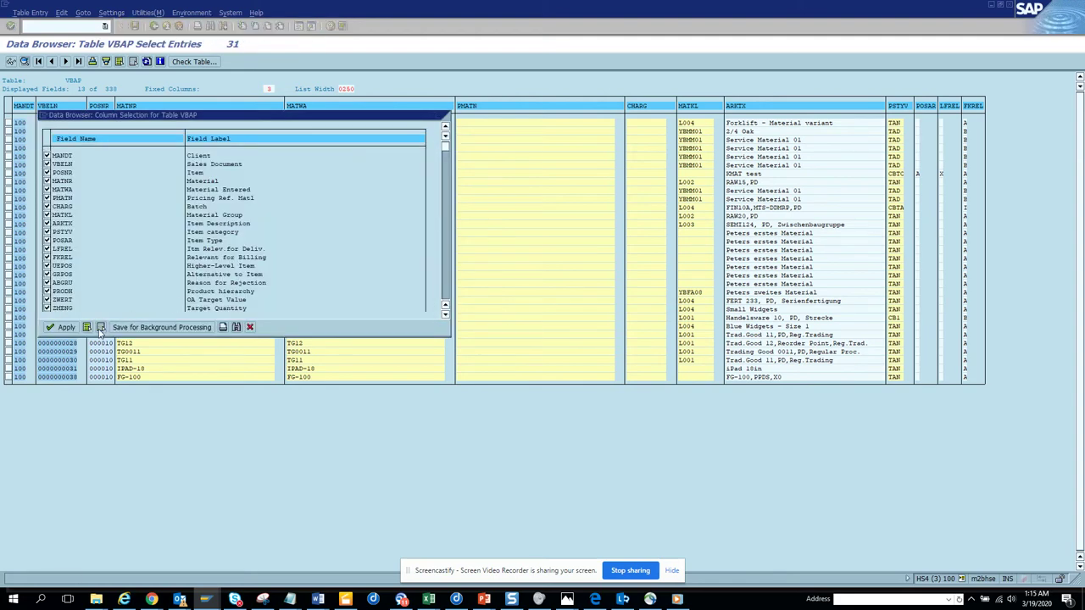
pyautogui.click(47, 164)
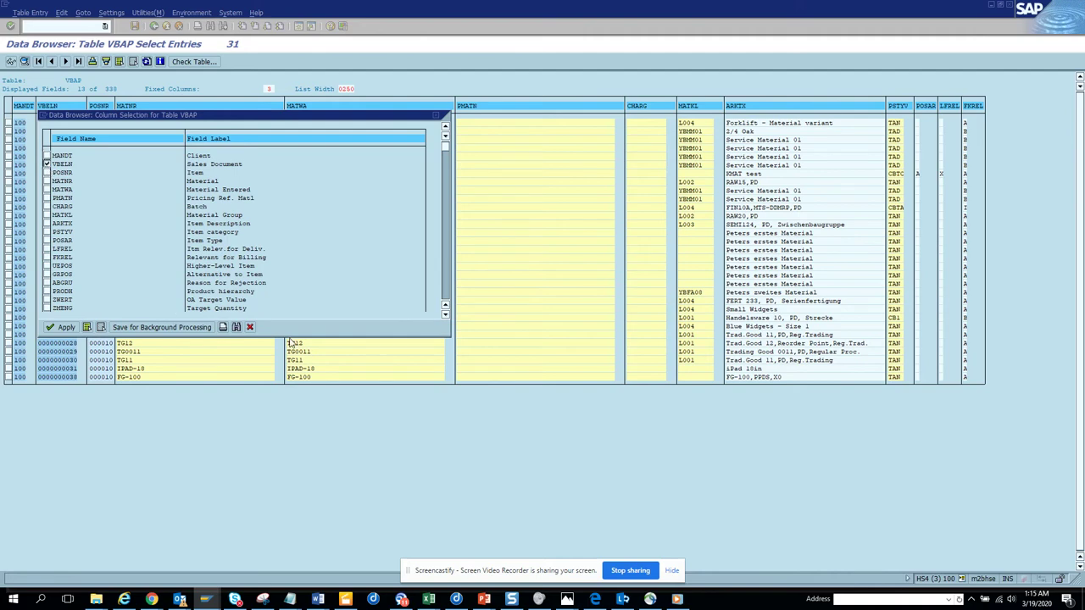
pyautogui.click(236, 327)
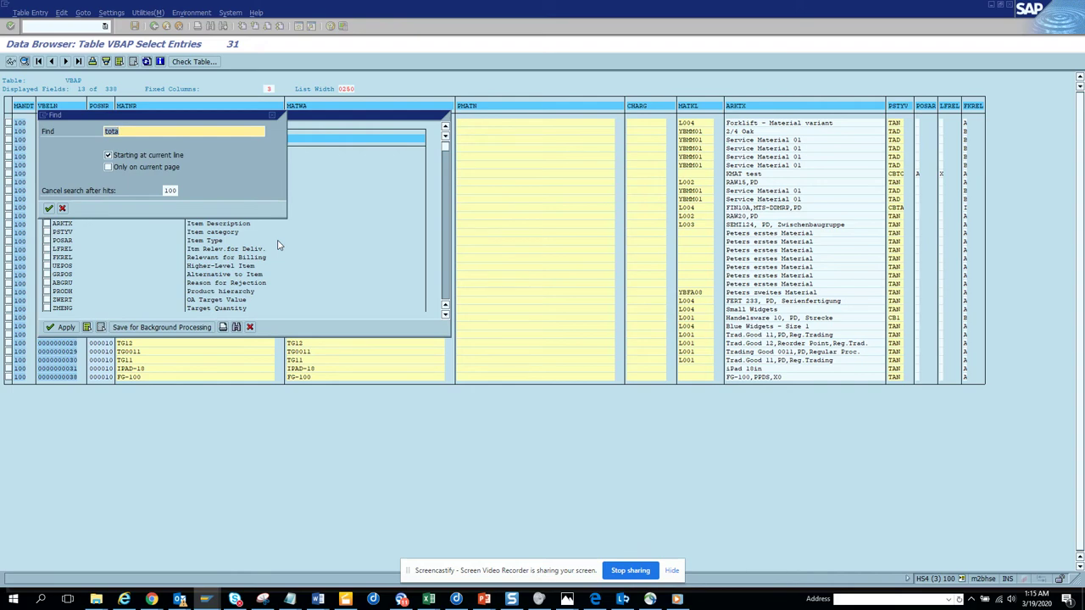
pyautogui.write('route')
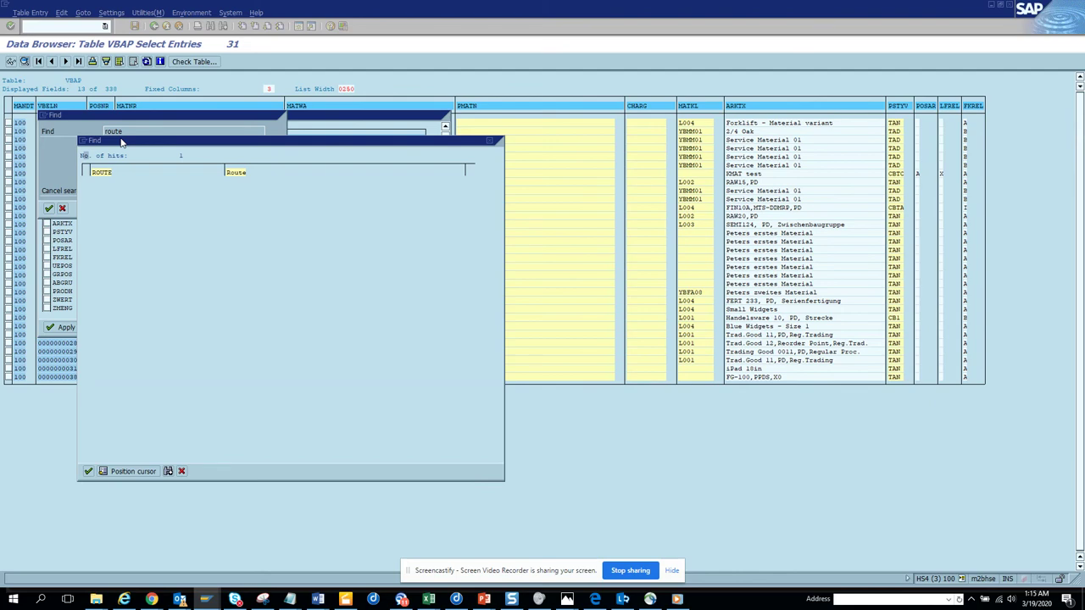
pyautogui.doubleClick(102, 173)
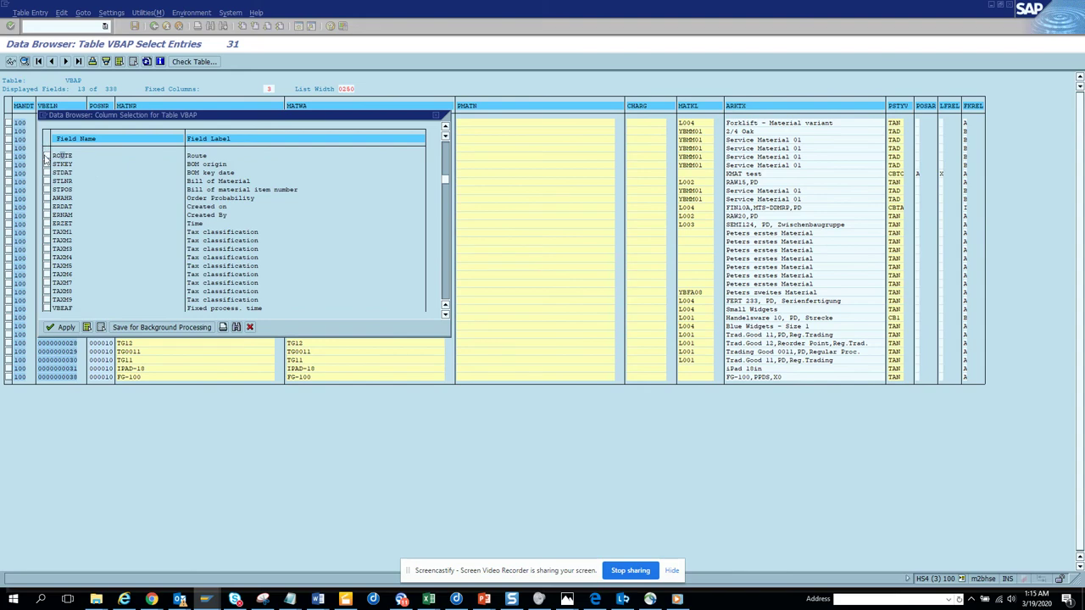
pyautogui.click(46, 155)
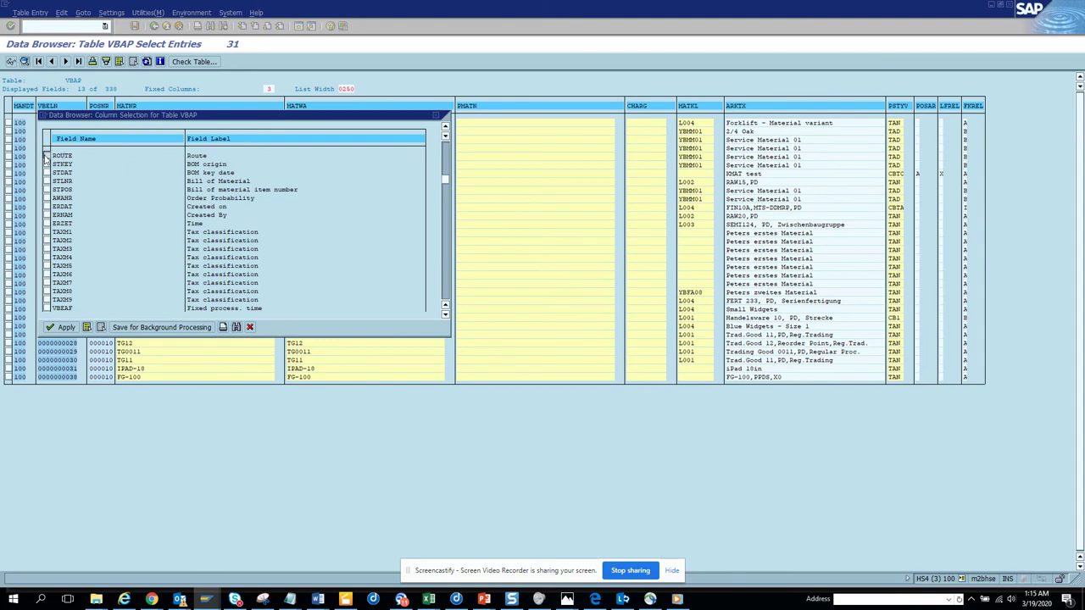
pyautogui.click(66, 328)
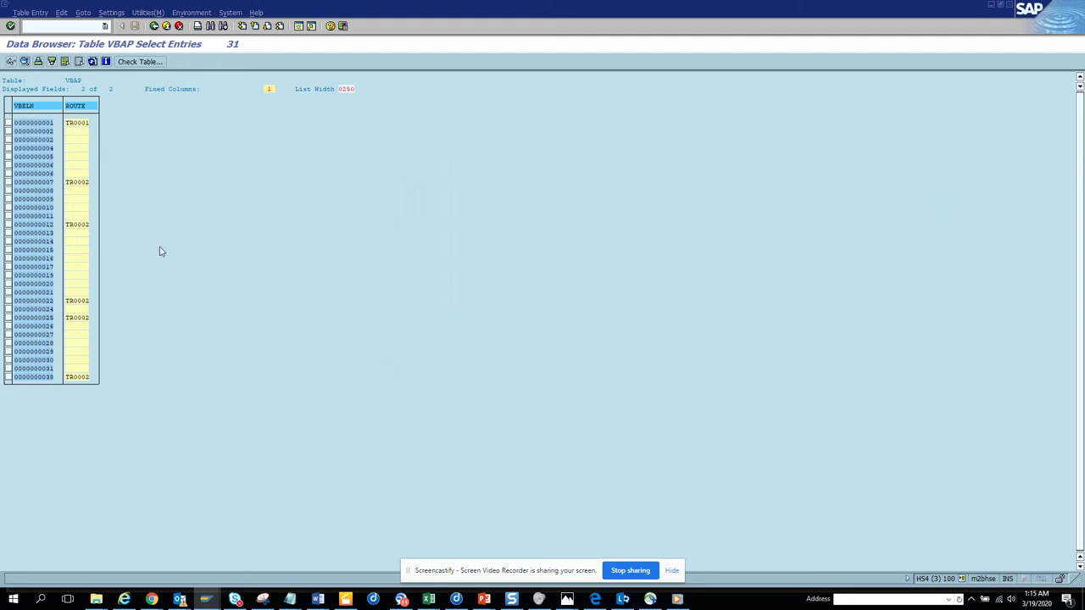
# In the MASS session, paste the 31 sales document numbers and load their item route data.
pyautogui.hotkey('alt', 'Tab')
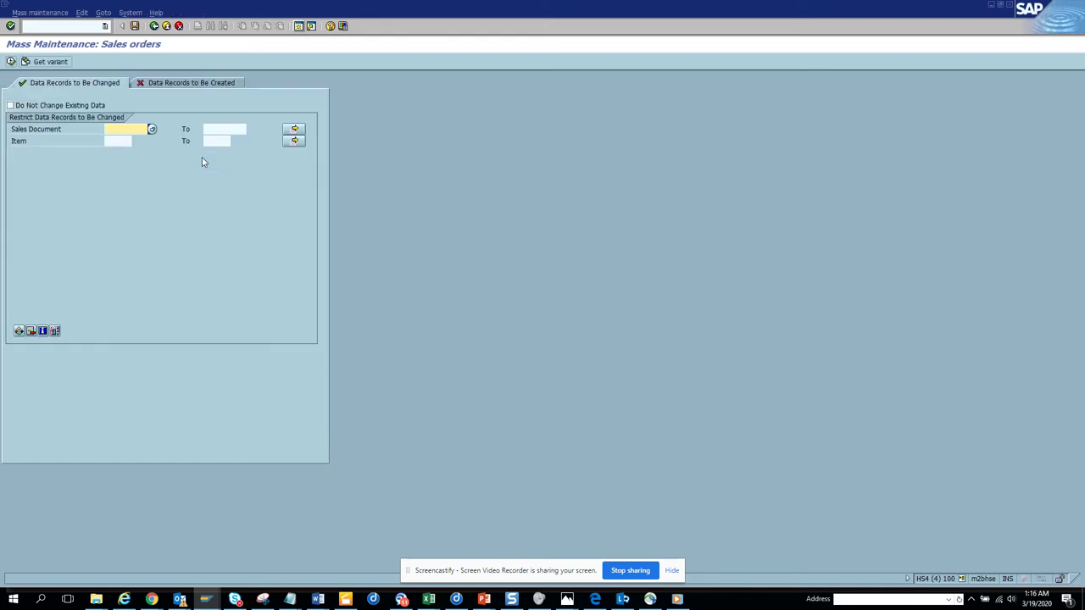
pyautogui.click(294, 128)
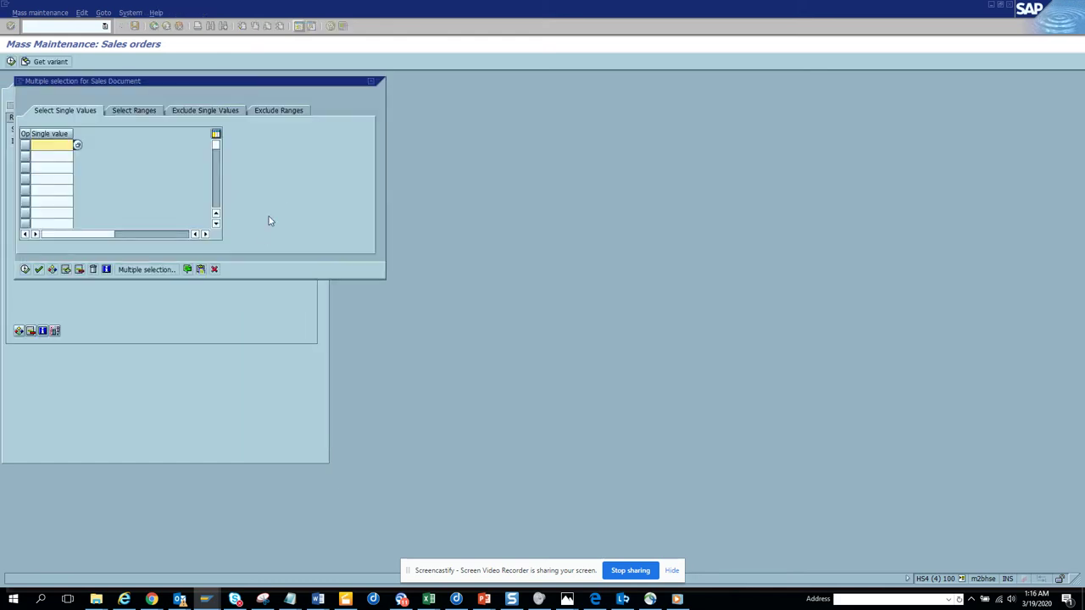
pyautogui.click(201, 269)
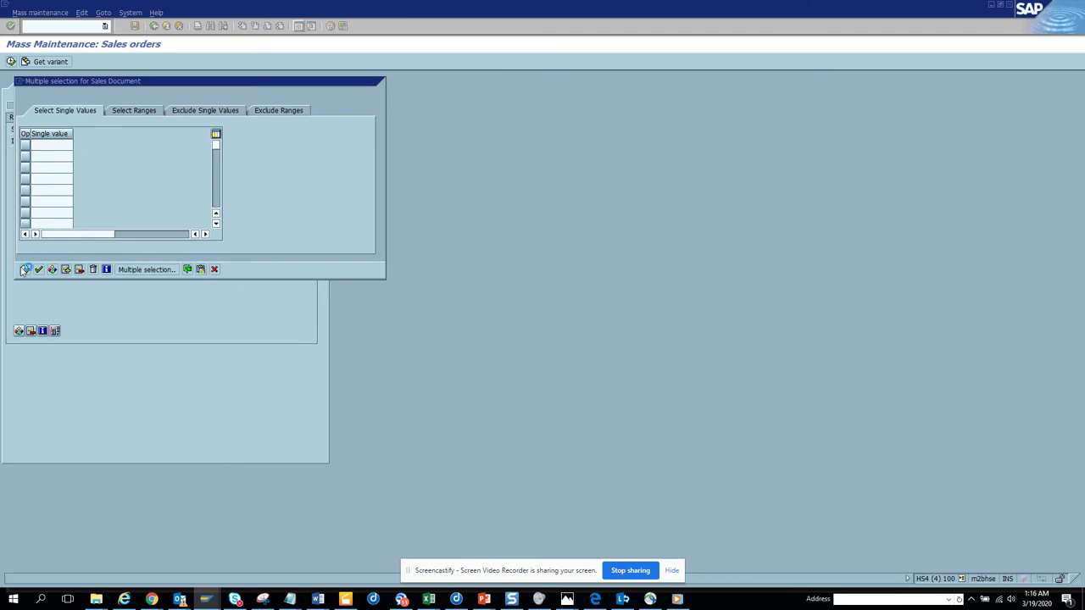
pyautogui.click(25, 269)
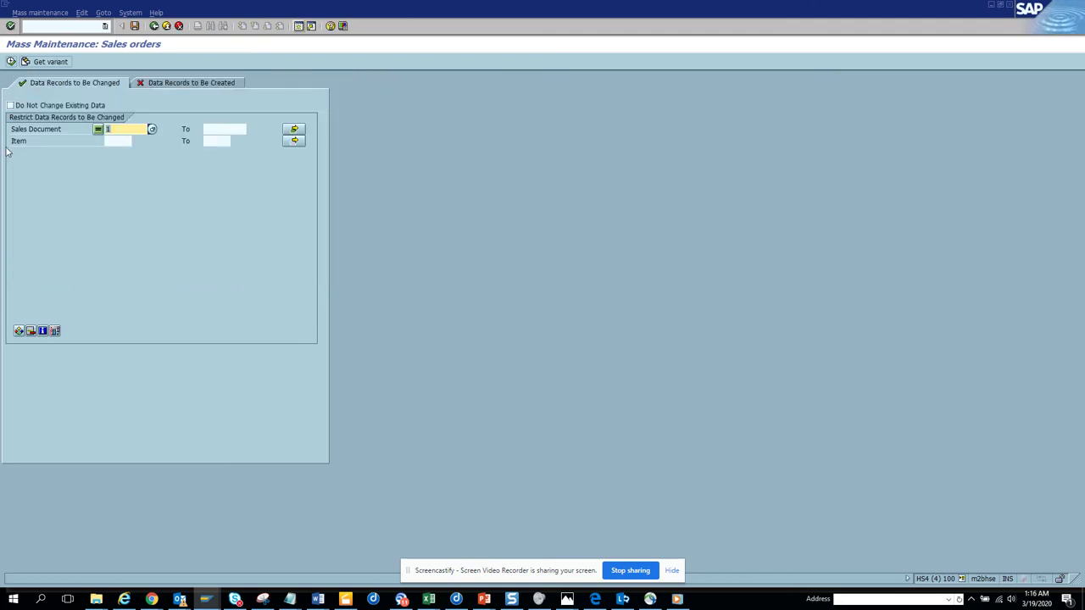
pyautogui.click(11, 61)
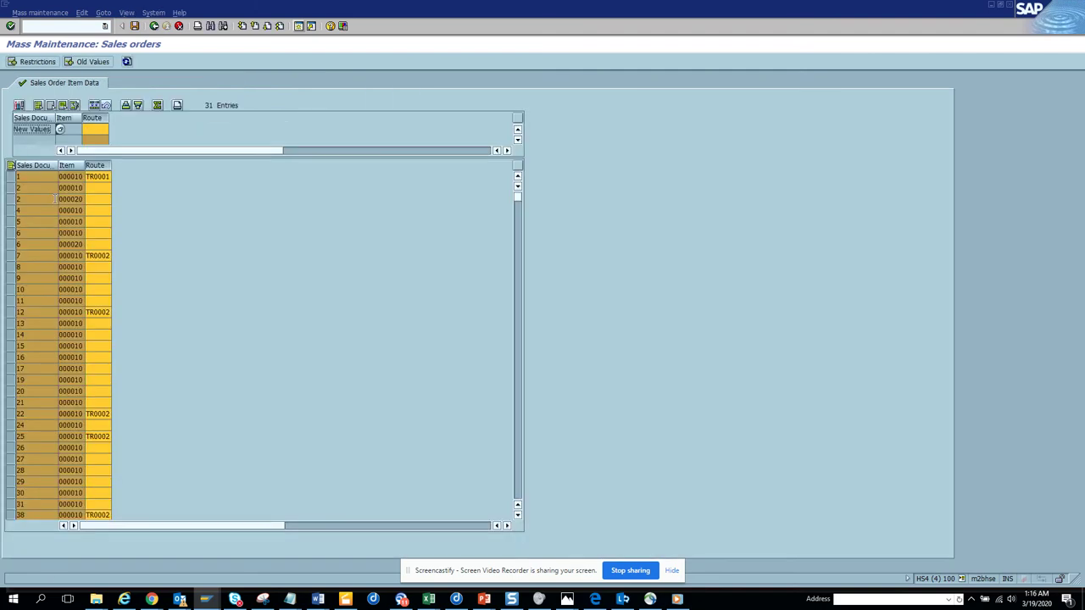
# Pick TR0100 as the new Route, apply it to all 31 items, and save.
pyautogui.click(107, 128)
pyautogui.click(114, 132)
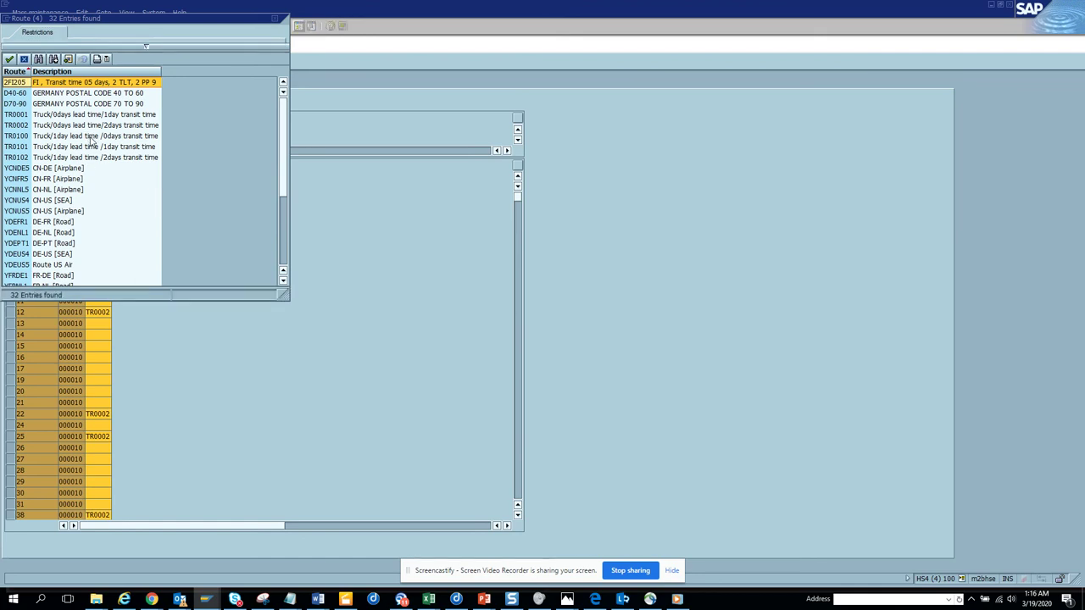
pyautogui.doubleClick(91, 138)
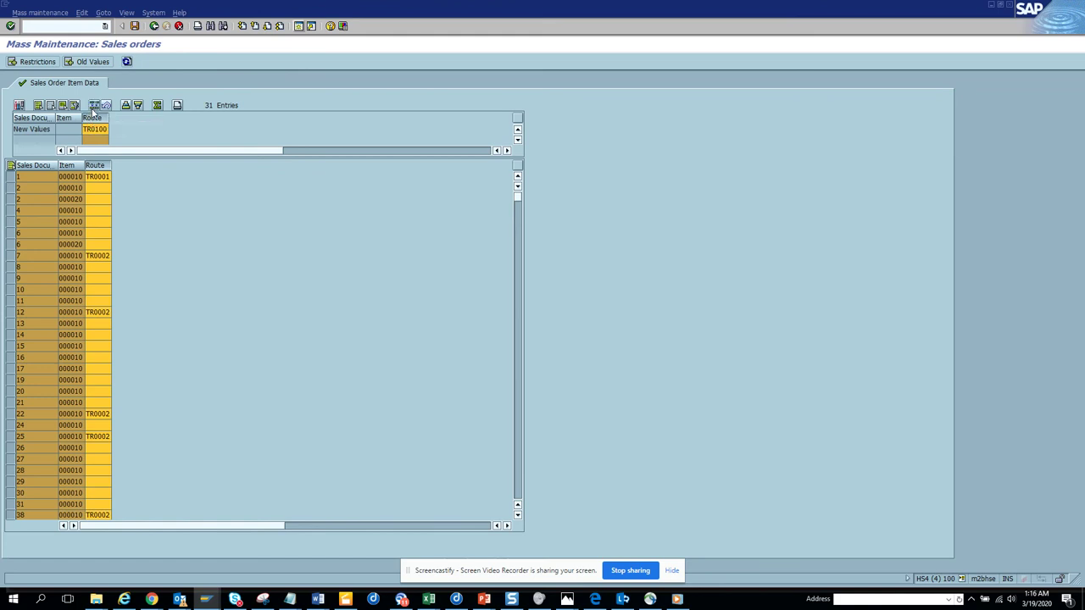
pyautogui.click(95, 106)
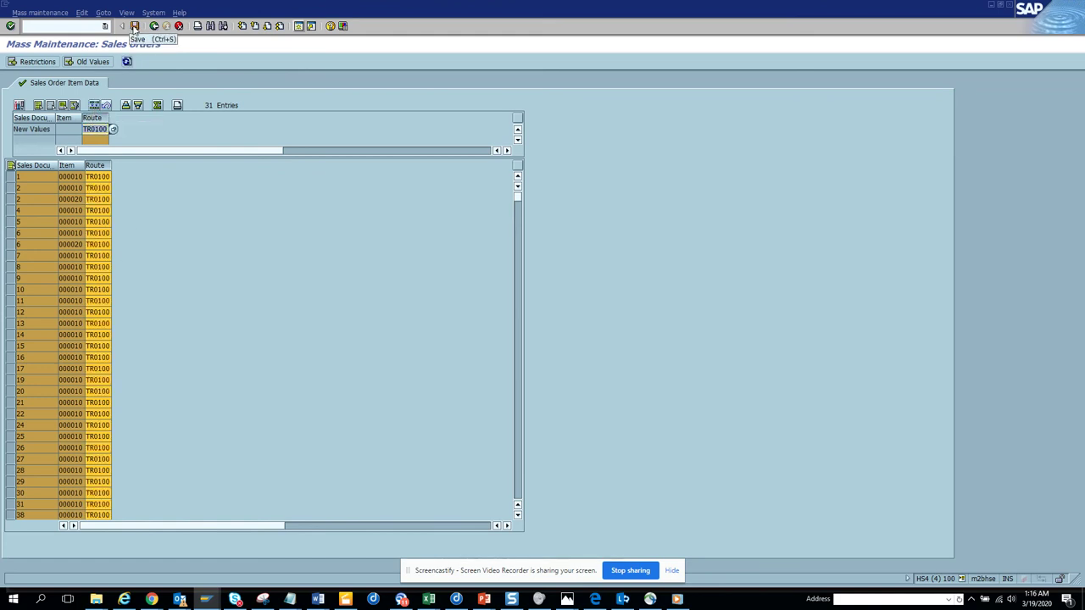
pyautogui.click(134, 27)
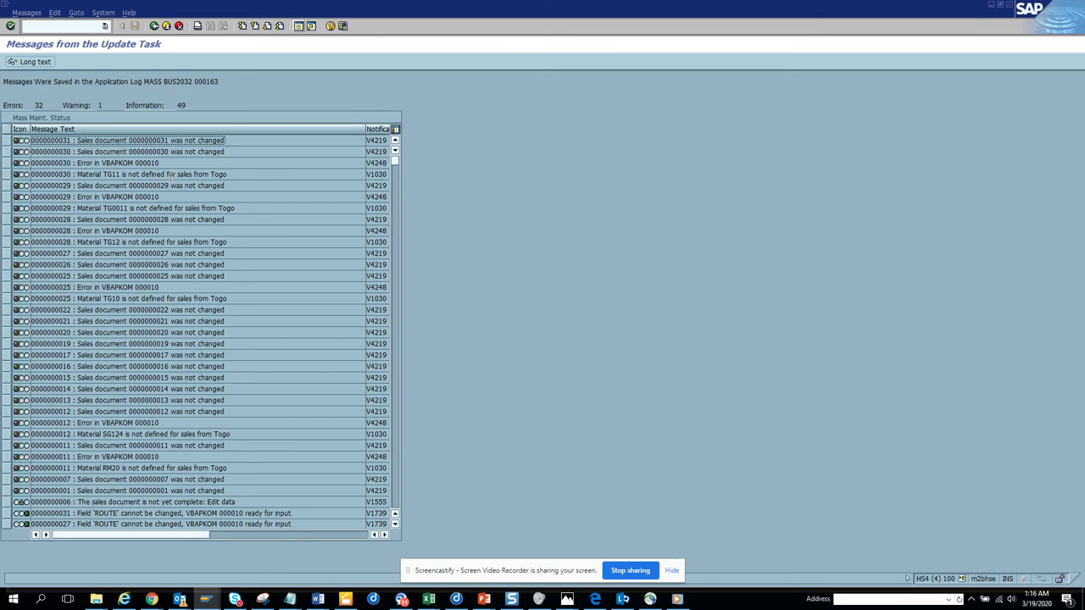
# Switch back to the VBAP Data Browser list and refresh it to check the routes.
pyautogui.hotkey('alt', 'Tab')
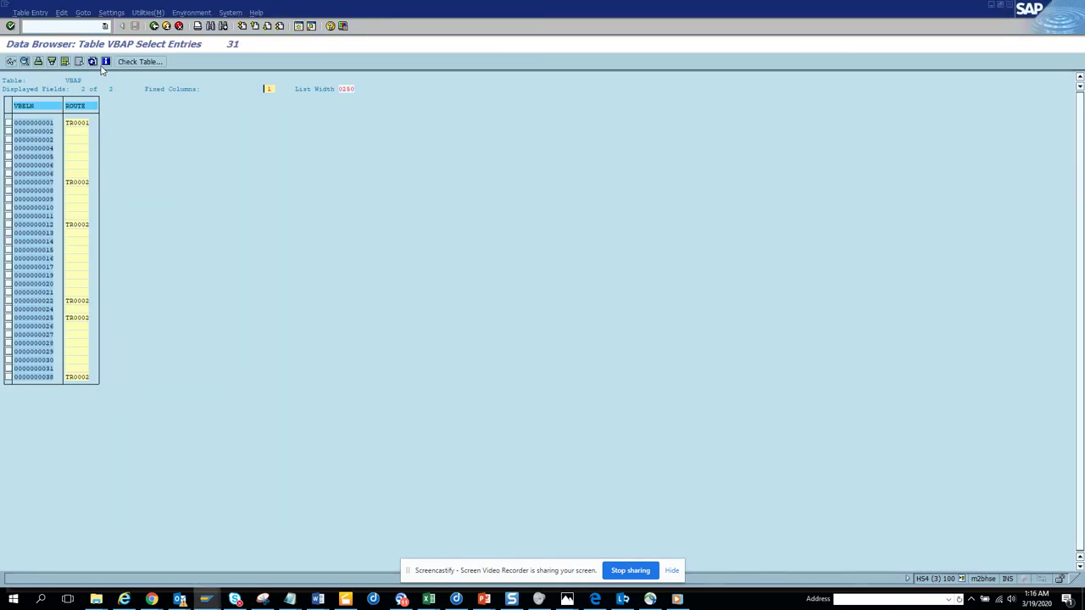
pyautogui.click(92, 62)
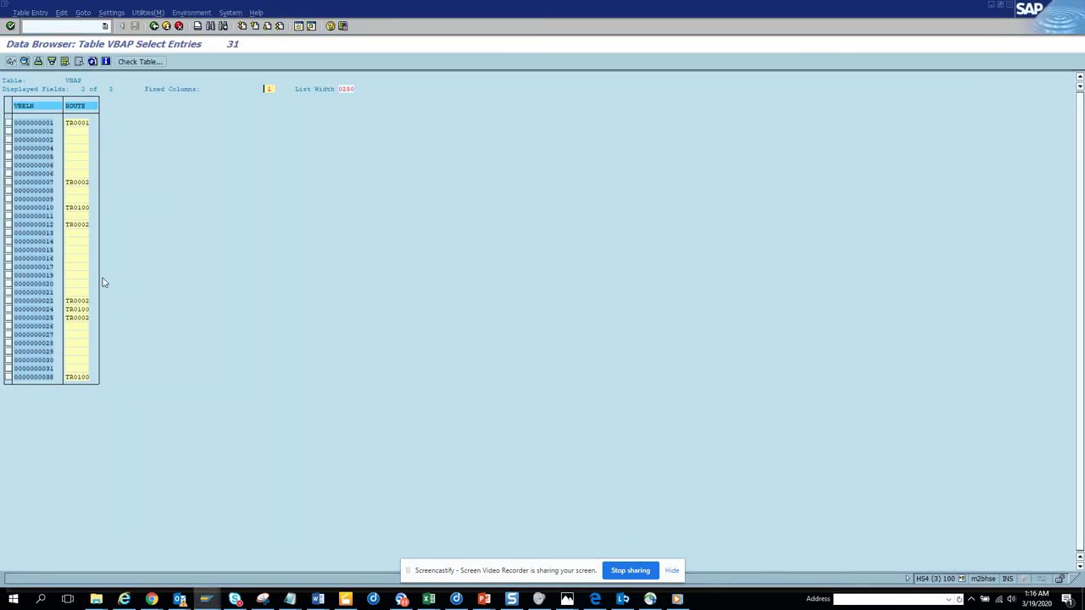